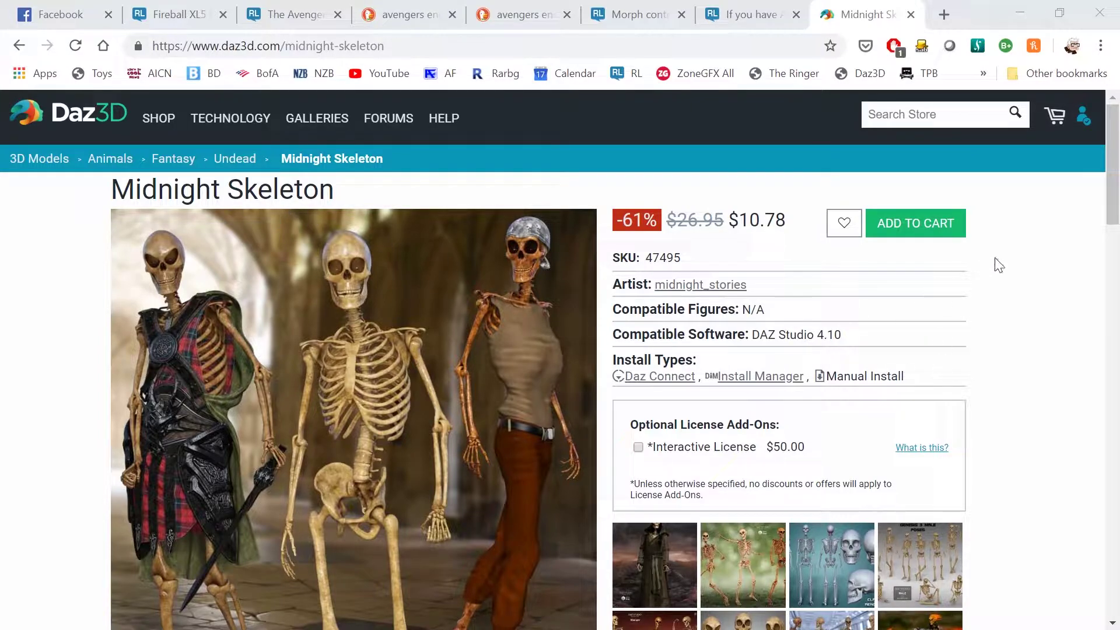
- Scroll back to the top and search the Daz3D store for 'skeleton'
mouse_move(1114, 201)
left_mouse_down()
mouse_move(1117, 348)
mouse_move(1115, 195)
left_mouse_up()
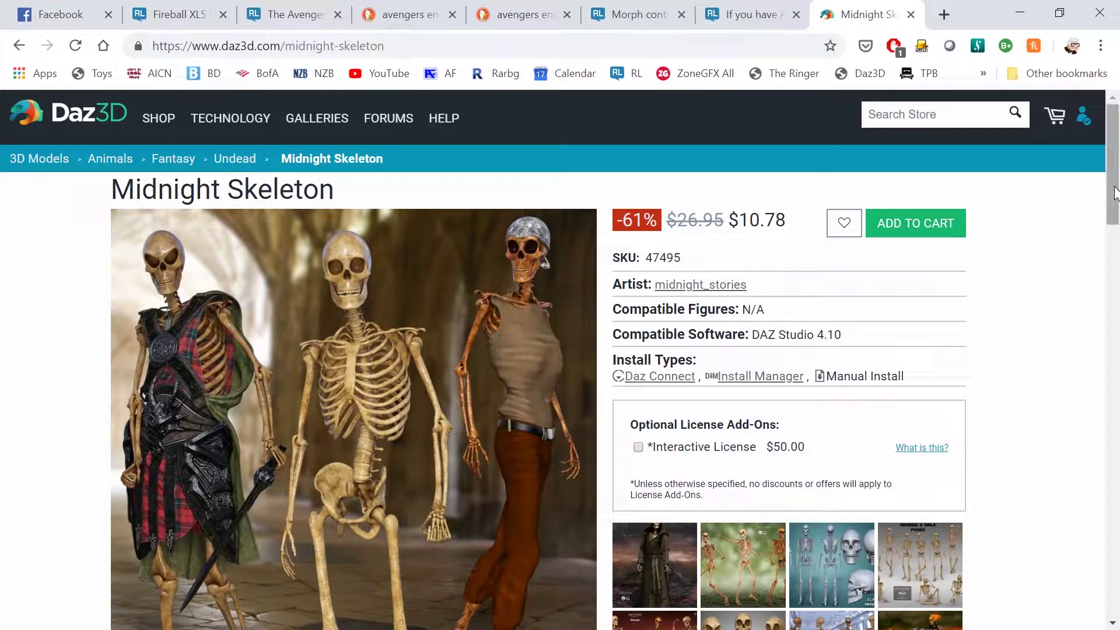
left_click_drag(1115, 193, 1115, 321)
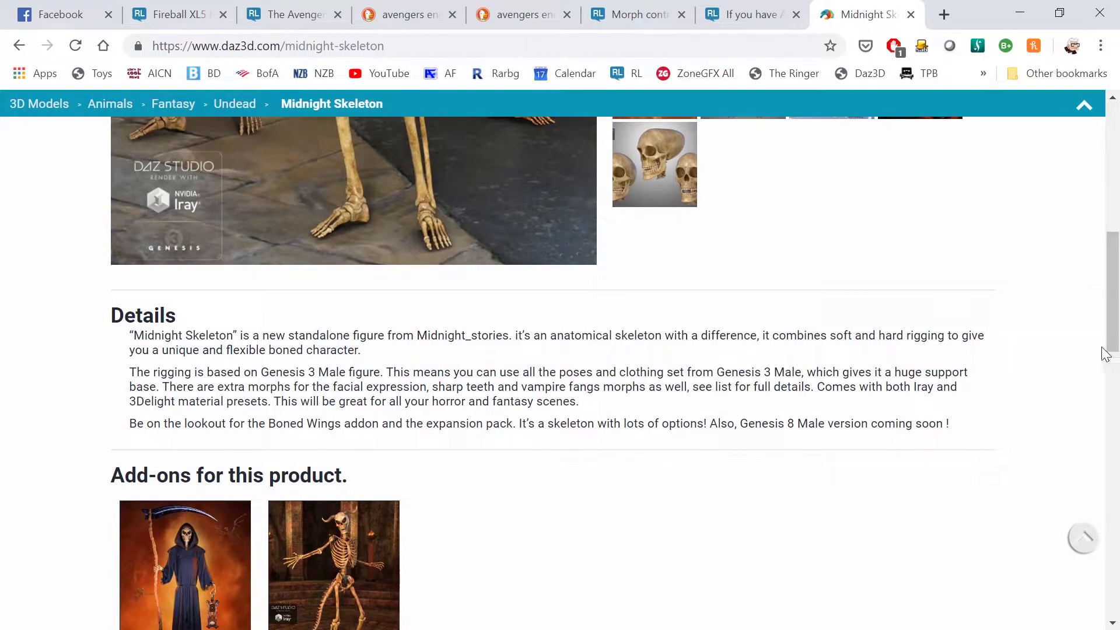
left_click_drag(1110, 347, 1100, 145)
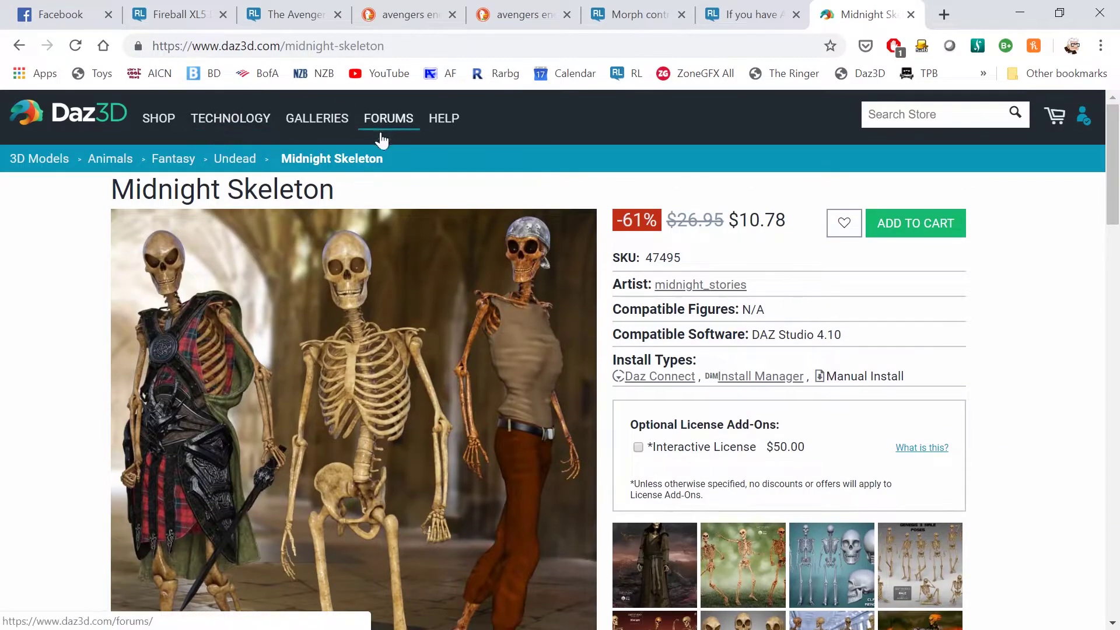
left_click(867, 114)
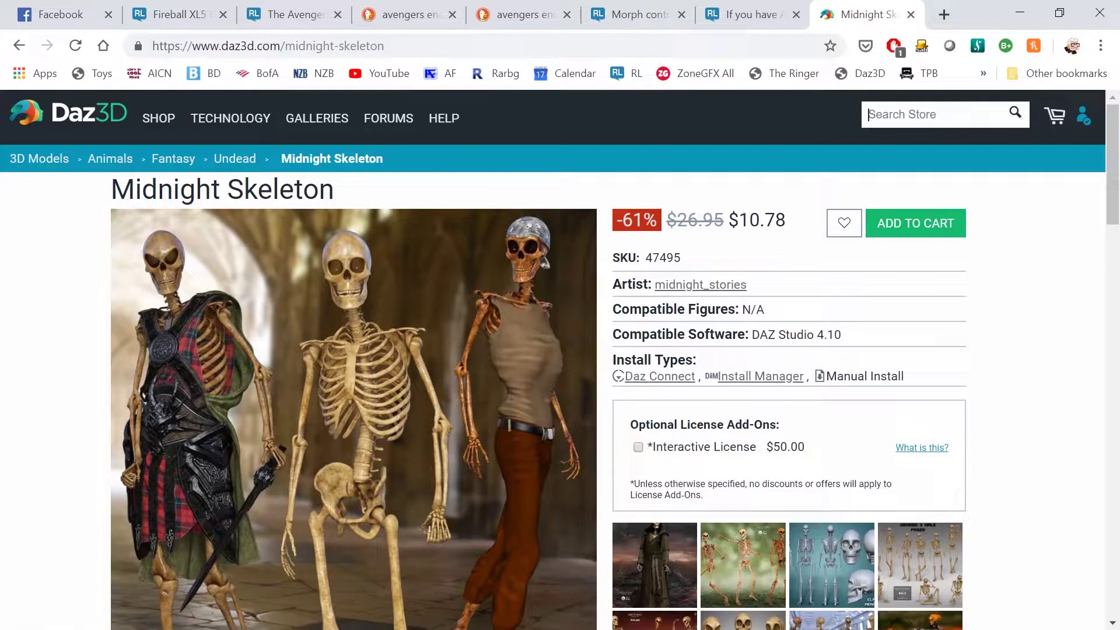
type("skeleto")
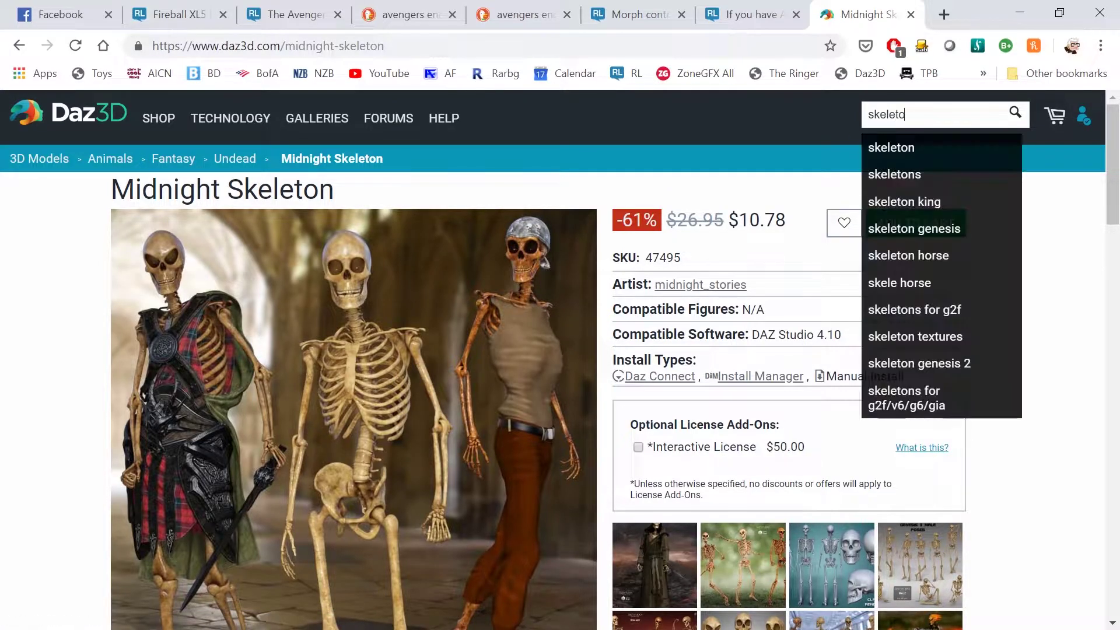
type("n")
key("Return")
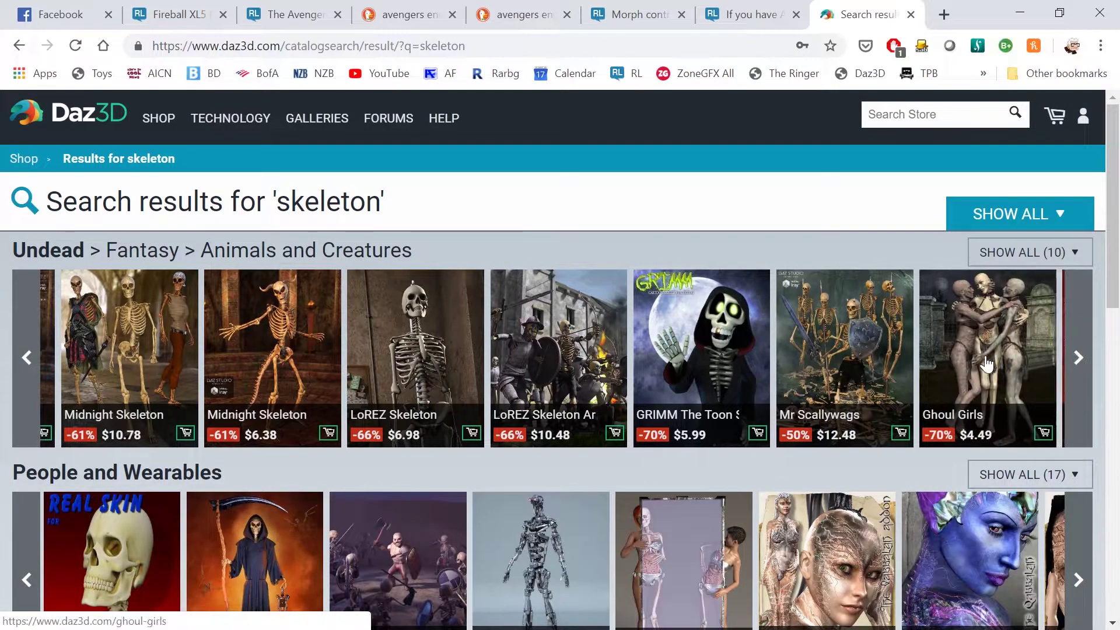
- Open the Mr Scallywags product page and highlight its Genesis 3 Male compatibility note
left_click(850, 375)
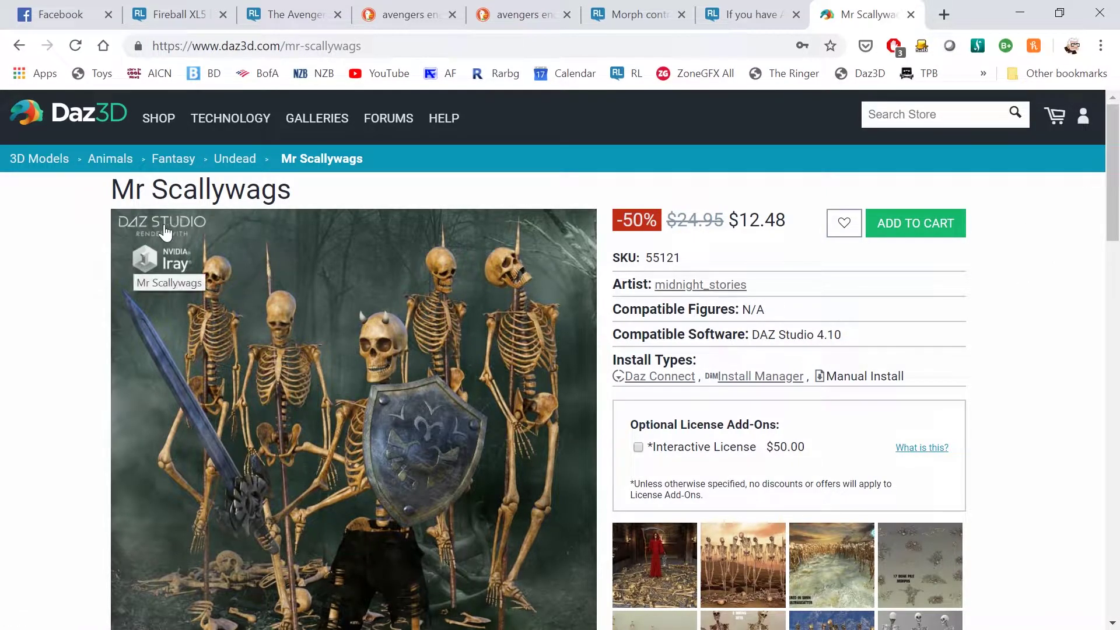
scroll(1085, 350, "down", 8)
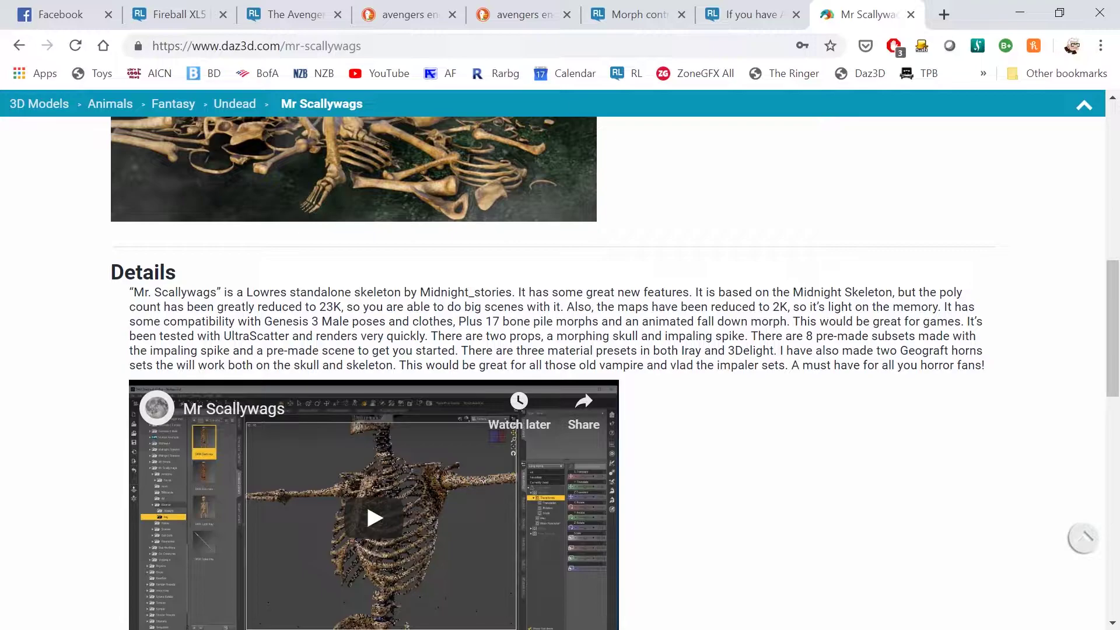
left_click_drag(1112, 357, 1114, 324)
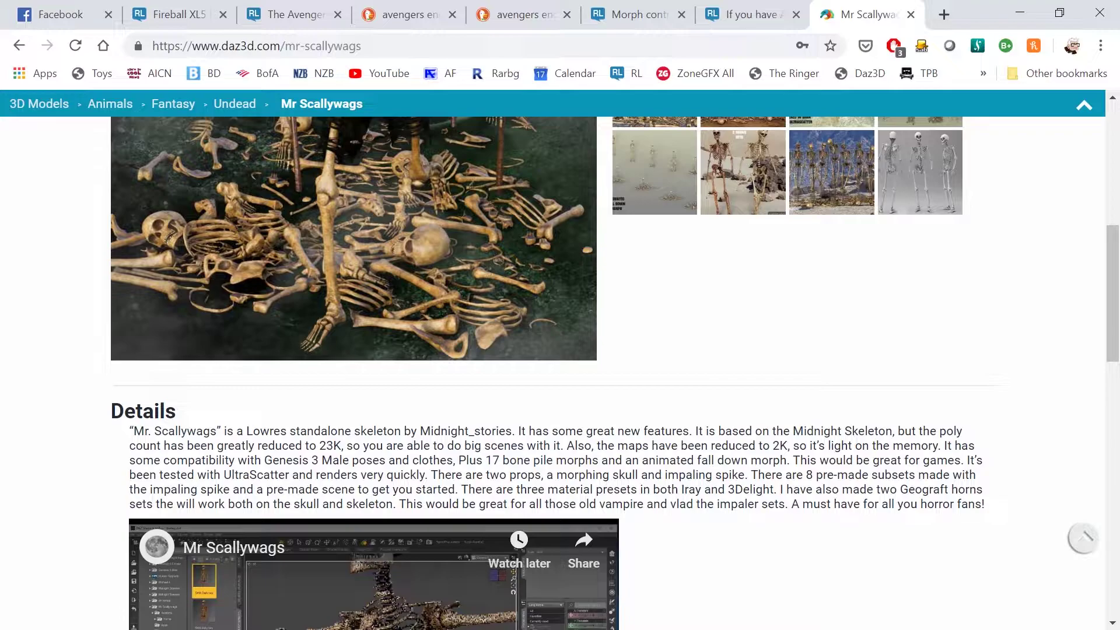
left_click_drag(264, 460, 349, 460)
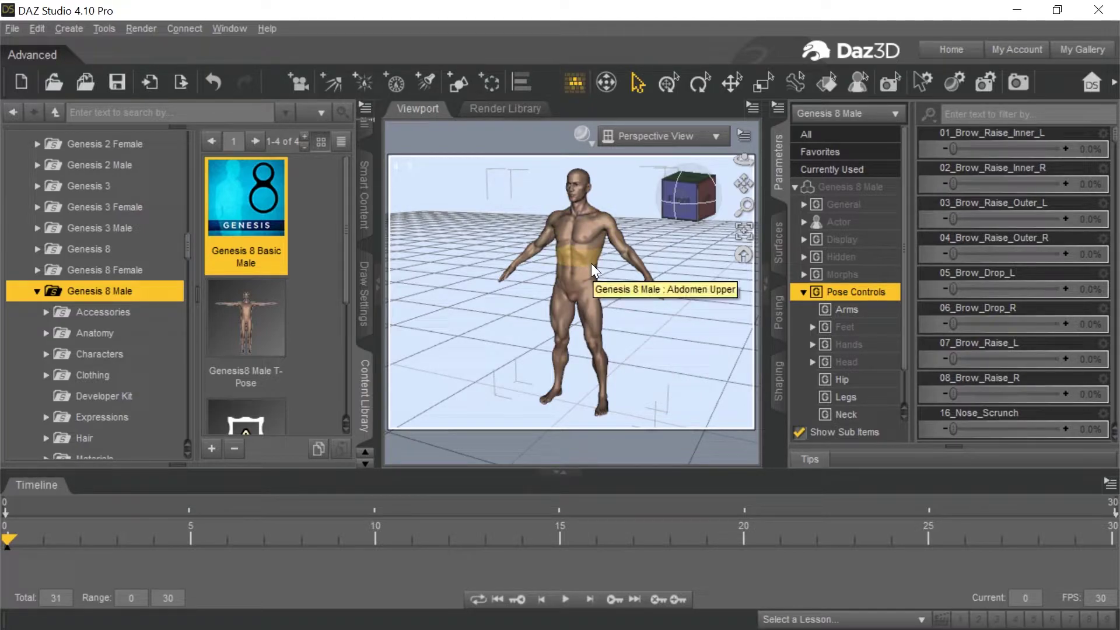
- Apply the VW Bert for Ollie 8 shaping preset to the Genesis 8 Male
left_click(780, 378)
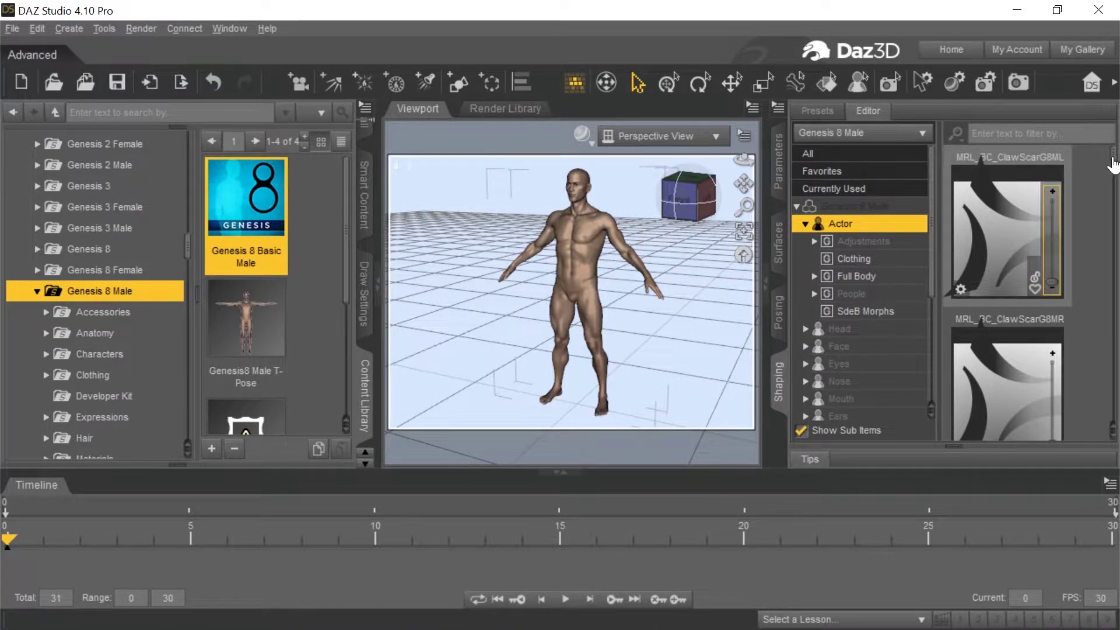
left_click_drag(1114, 165, 1116, 339)
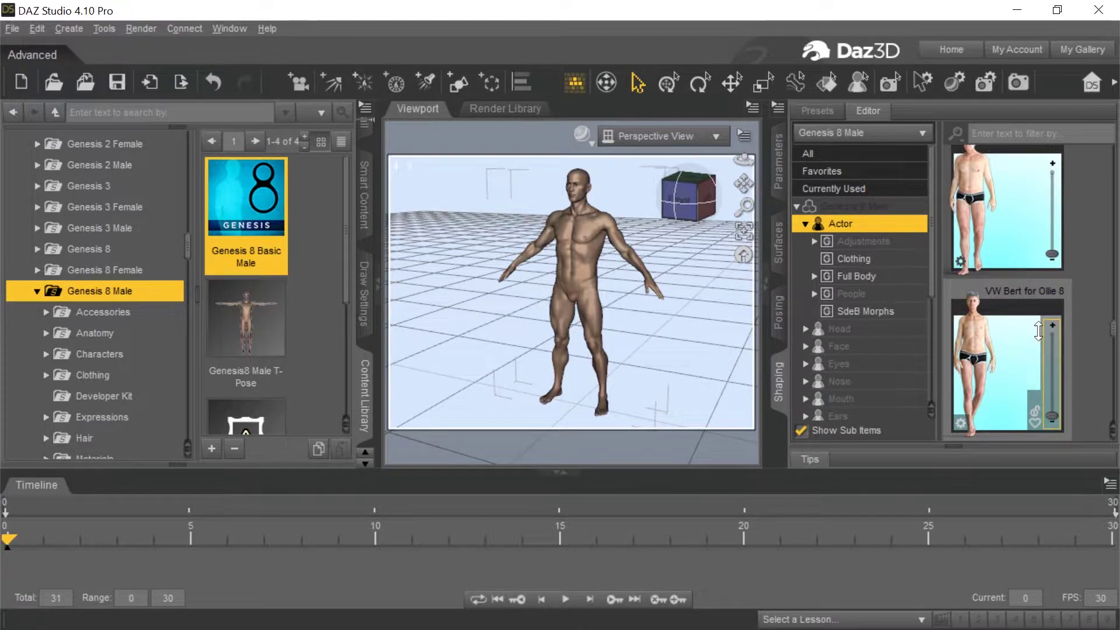
left_click(1045, 412)
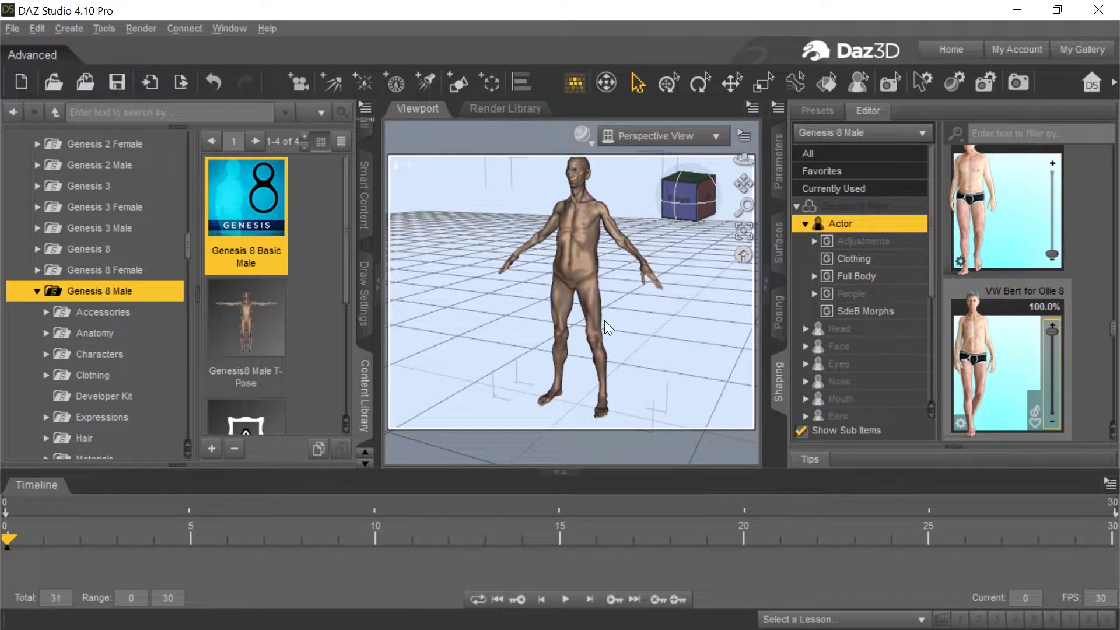
- Filter the Shaping morphs for 'thin' and set the Thin morph to 100%
scroll(1038, 146, "up", 1)
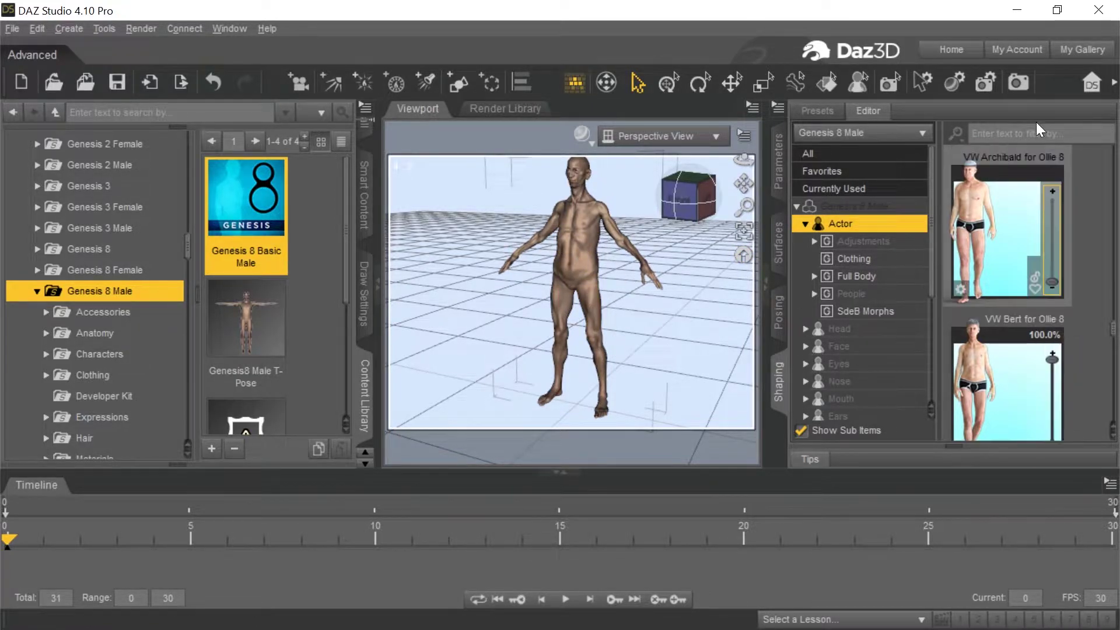
left_click(1041, 127)
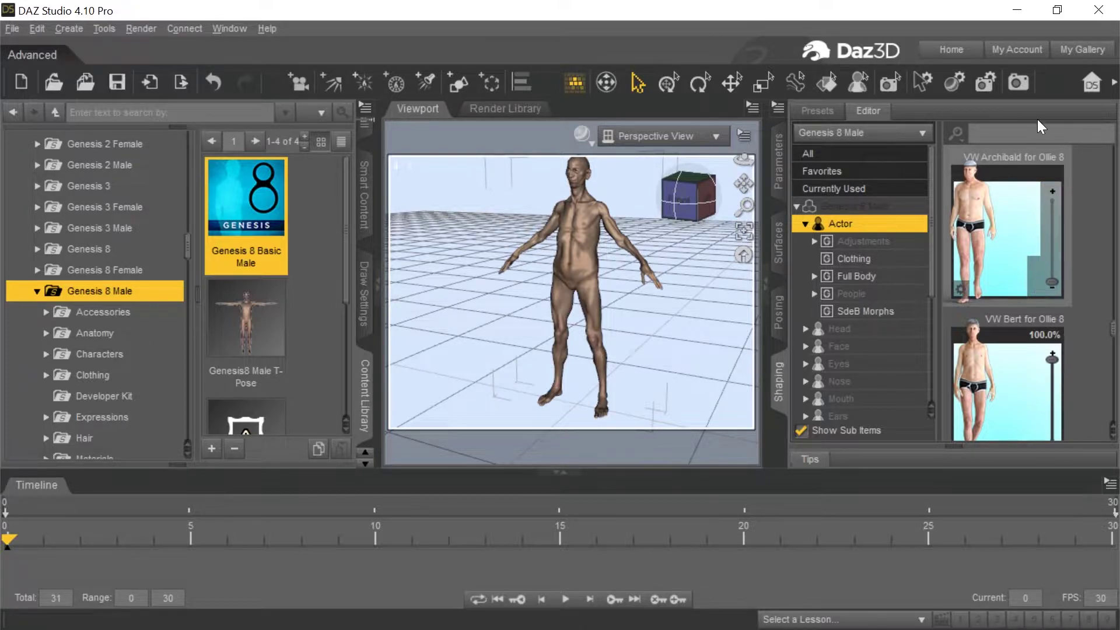
type("thin")
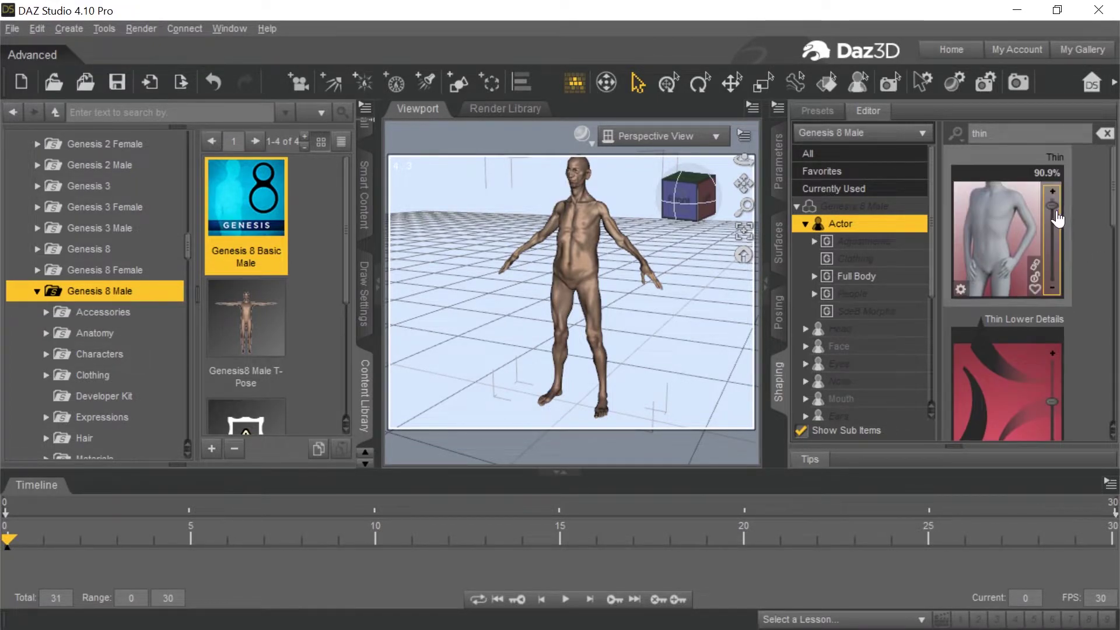
left_click_drag(1056, 215, 1057, 175)
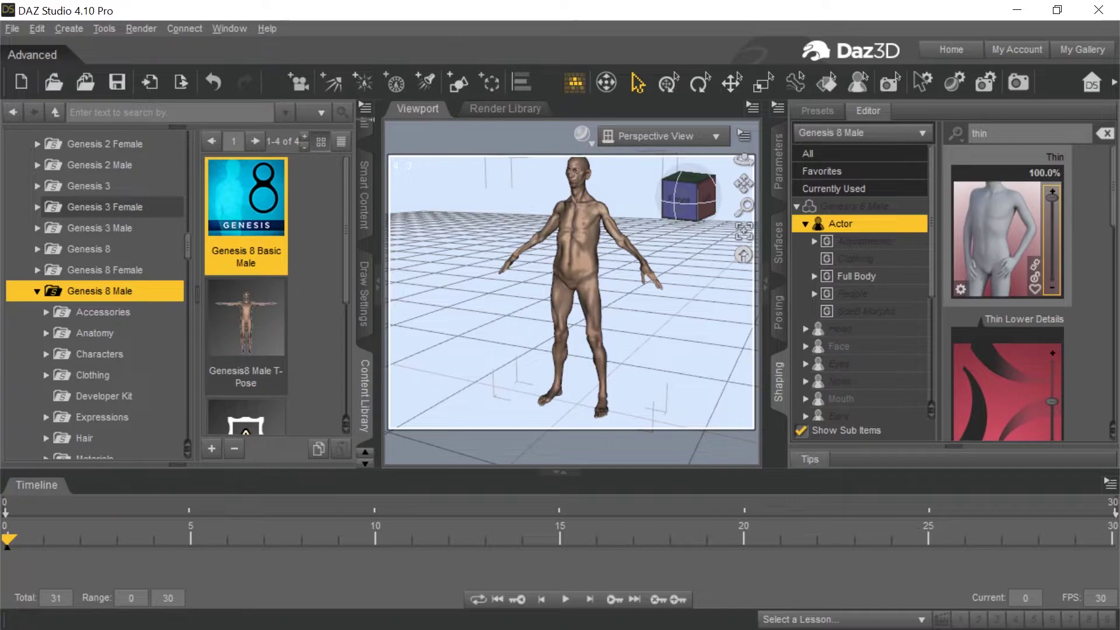
left_click_drag(148, 183, 406, 185)
- Reset the figure's shape with Edit > Figure > Zero > Zero Figure
left_click(513, 182)
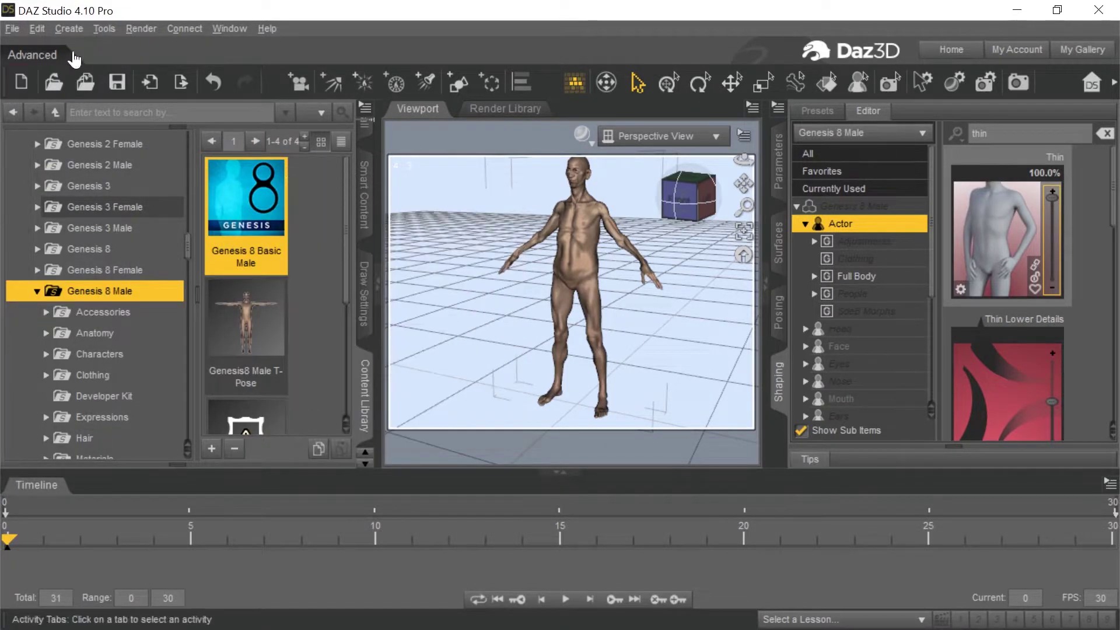
left_click(40, 29)
mouse_move(62, 167)
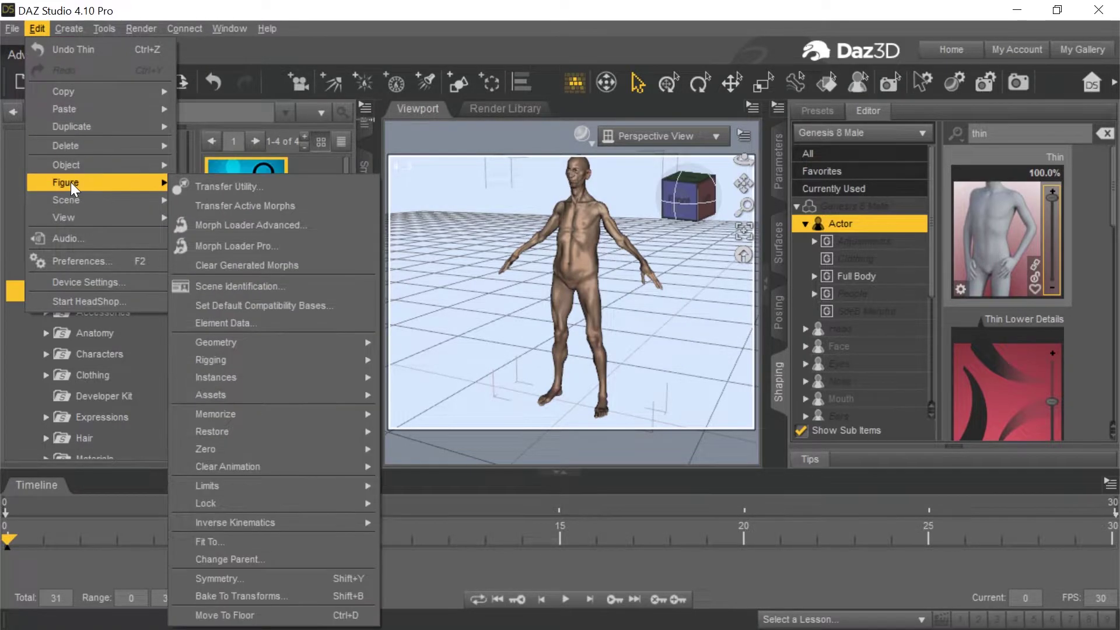
mouse_move(298, 447)
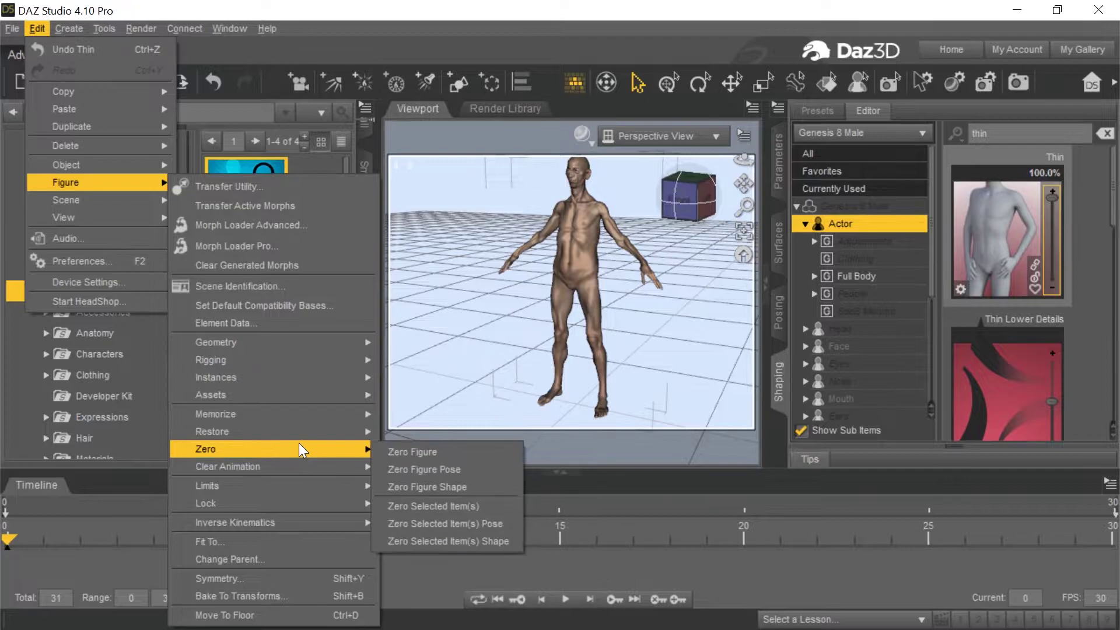
left_click(385, 453)
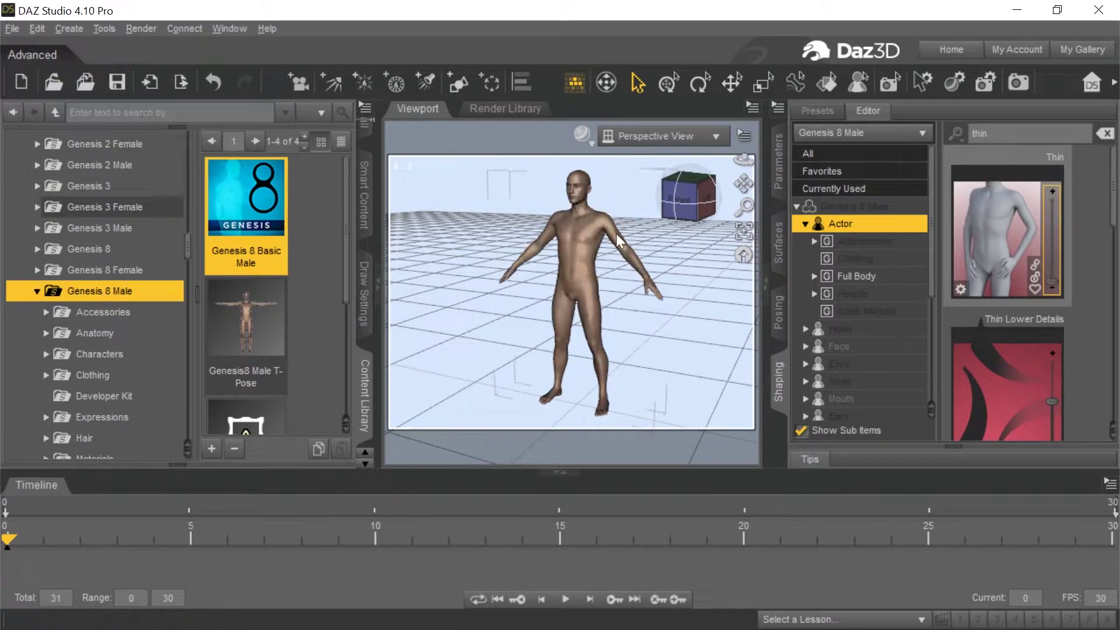
- Clear the 'thin' filter and set the Raw_Wither-HD morph to 100%
scroll(1103, 282, "down", 1)
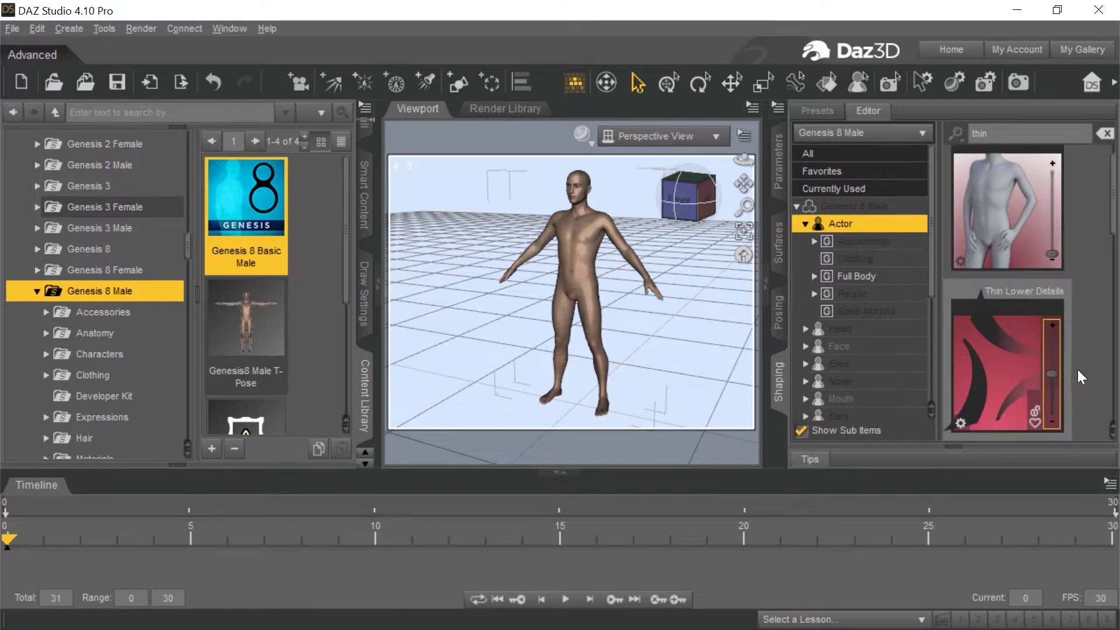
scroll(1031, 182, "up", 1)
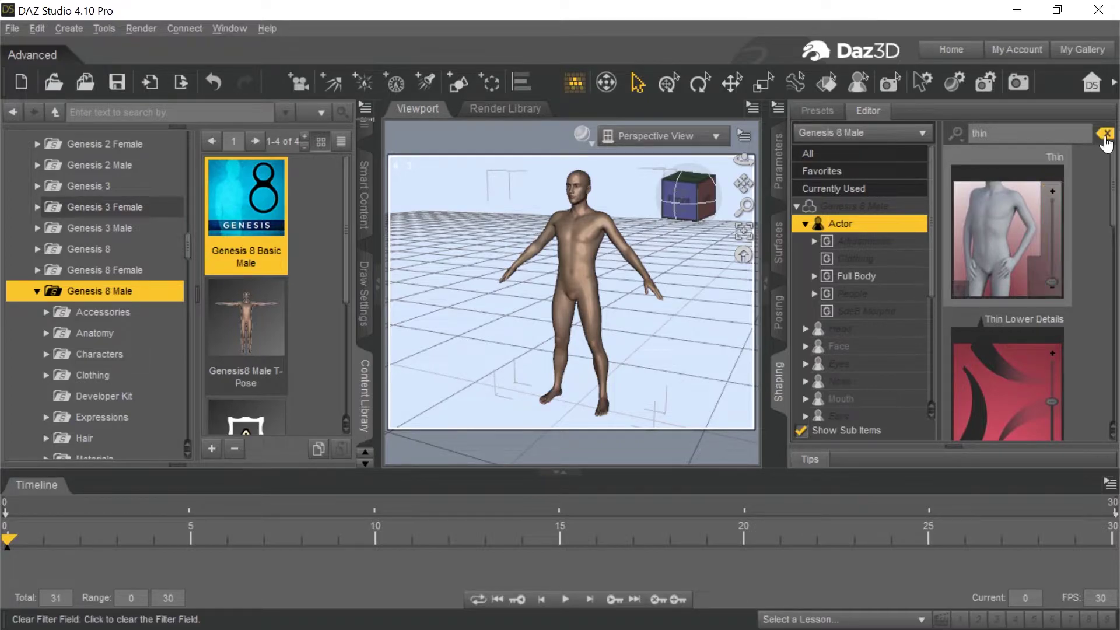
left_click(1104, 134)
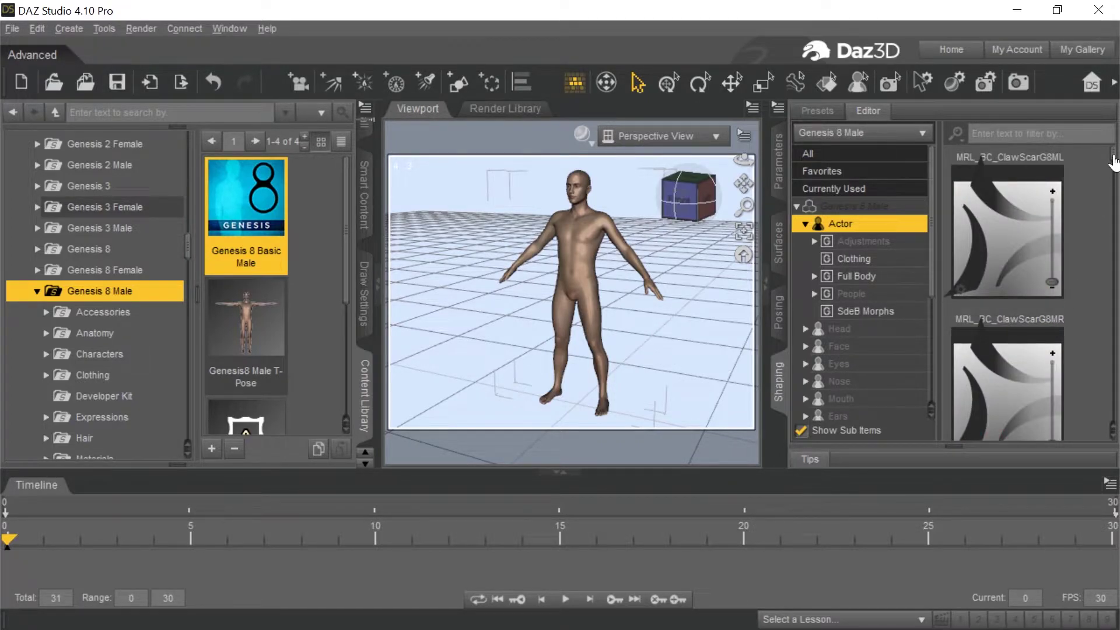
left_click_drag(1114, 169, 1115, 328)
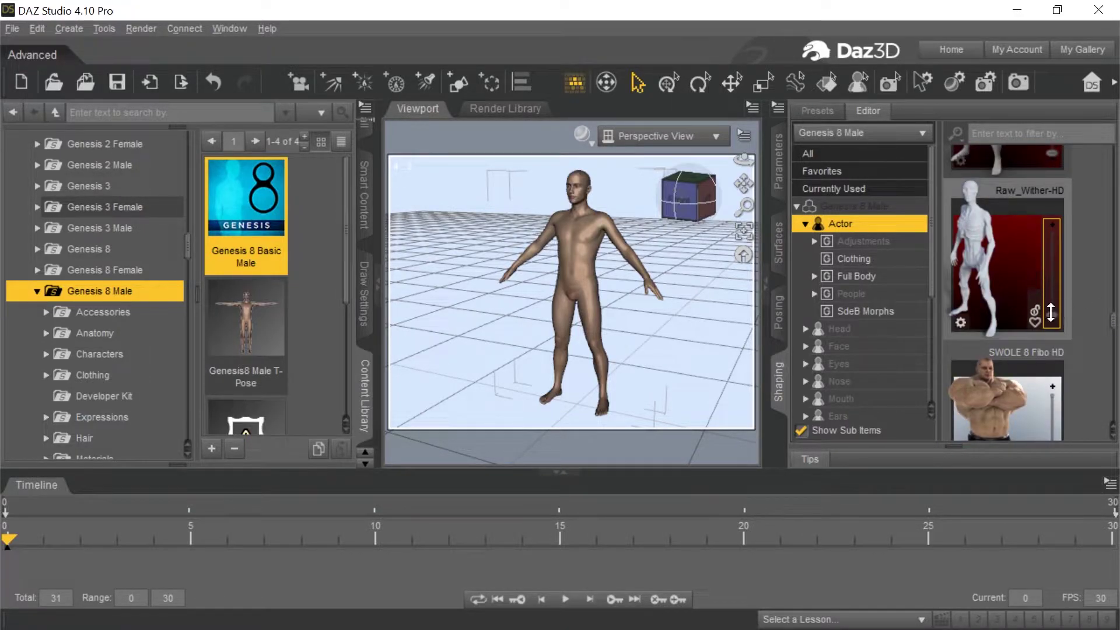
left_click_drag(1050, 312, 1055, 213)
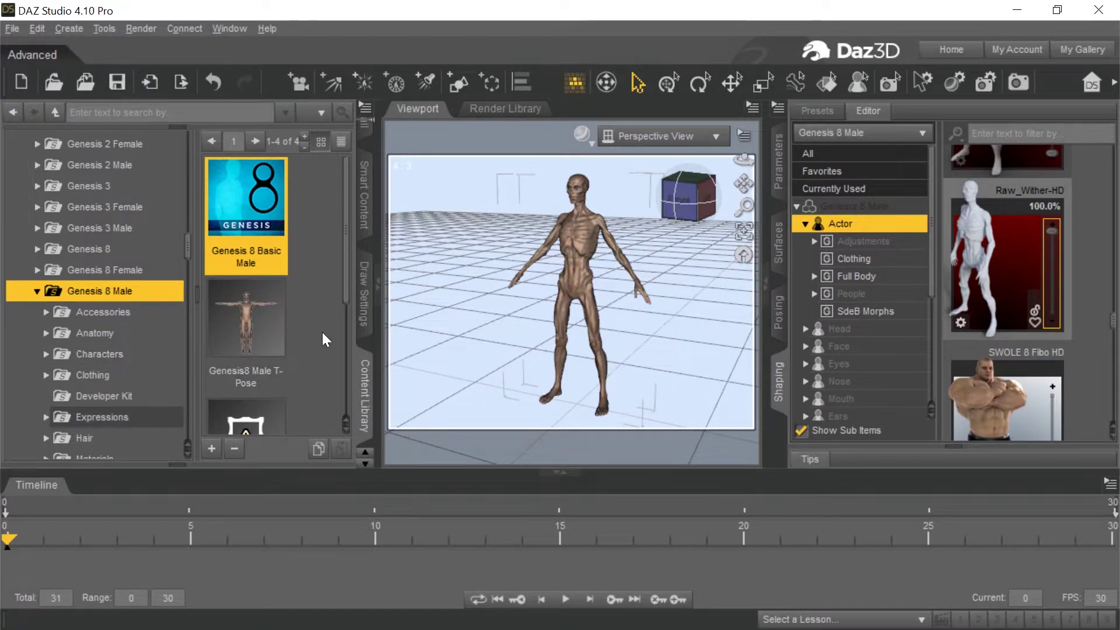
- Add the Mr Scallywags skeleton from its content folder to the scene
scroll(140, 376, "down", 15)
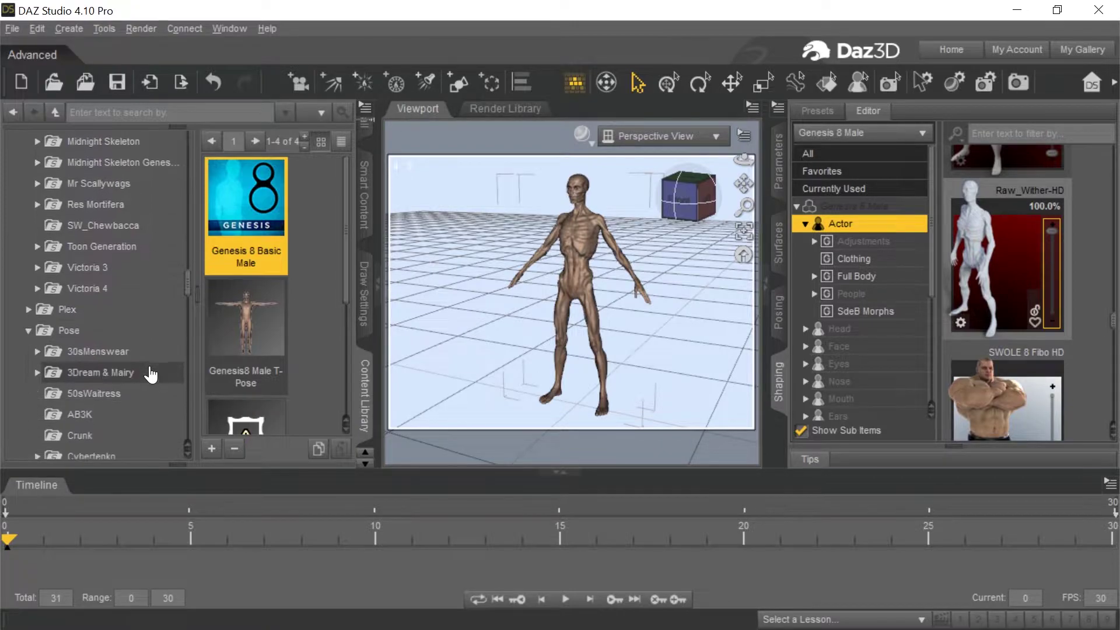
scroll(145, 364, "up", 2)
left_click(125, 256)
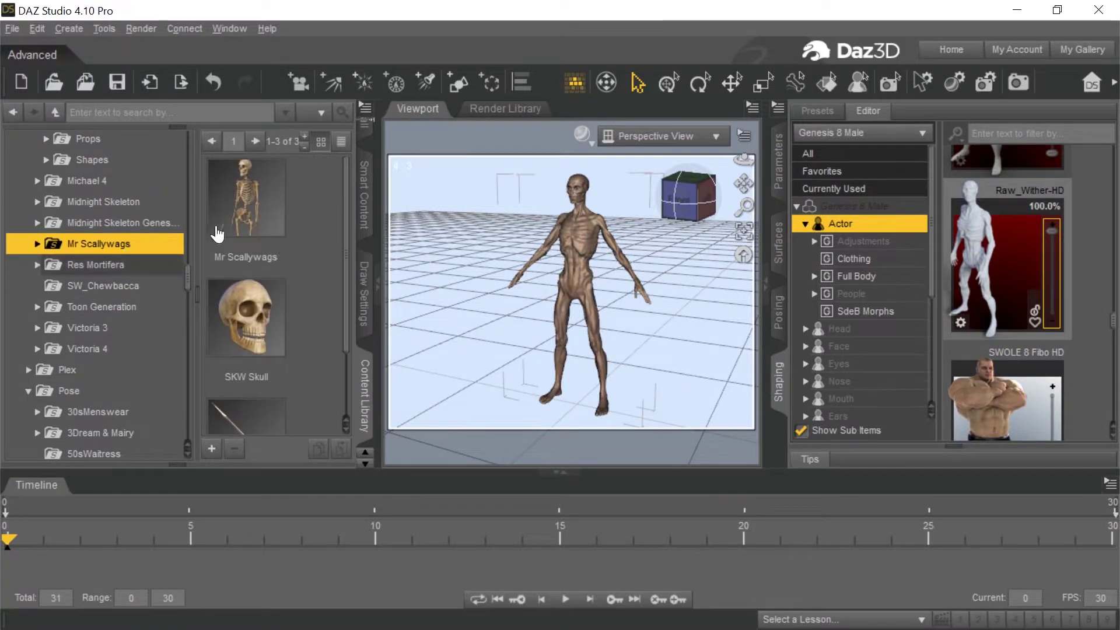
left_click_drag(247, 201, 488, 348)
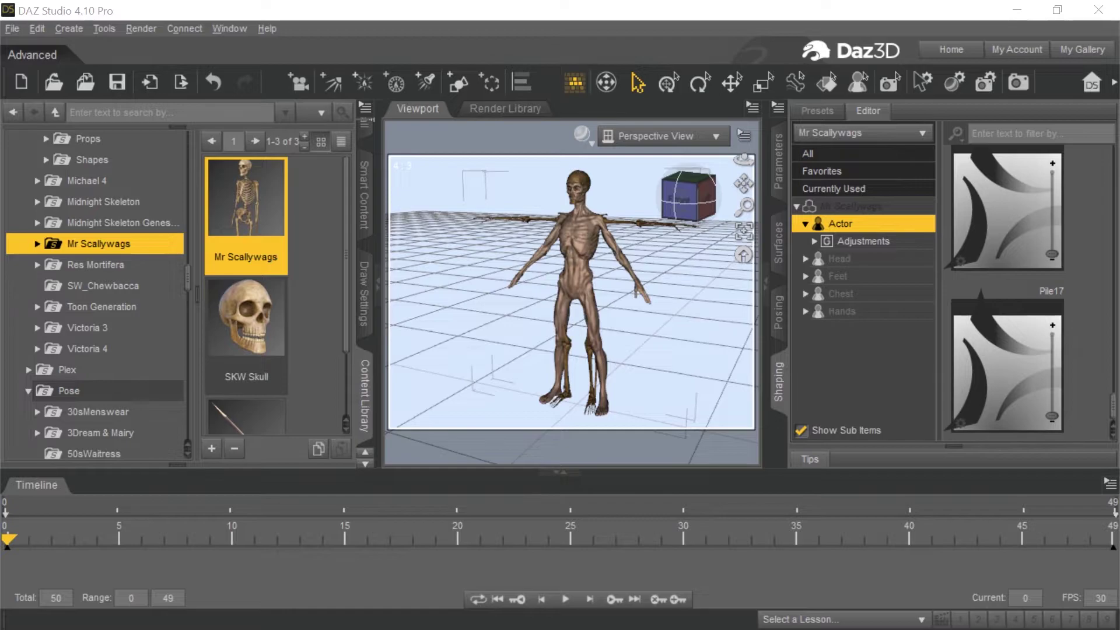
key("F3")
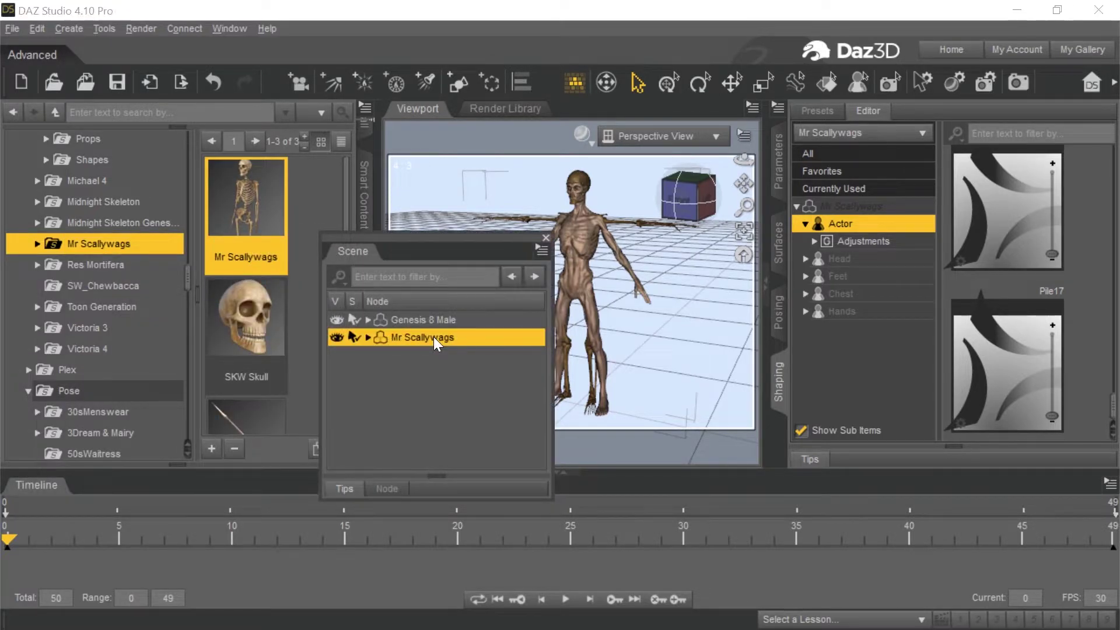
- Fit Mr Scallywags to Genesis 8 Male with Parent To Target enabled
right_click(433, 337)
left_click(461, 385)
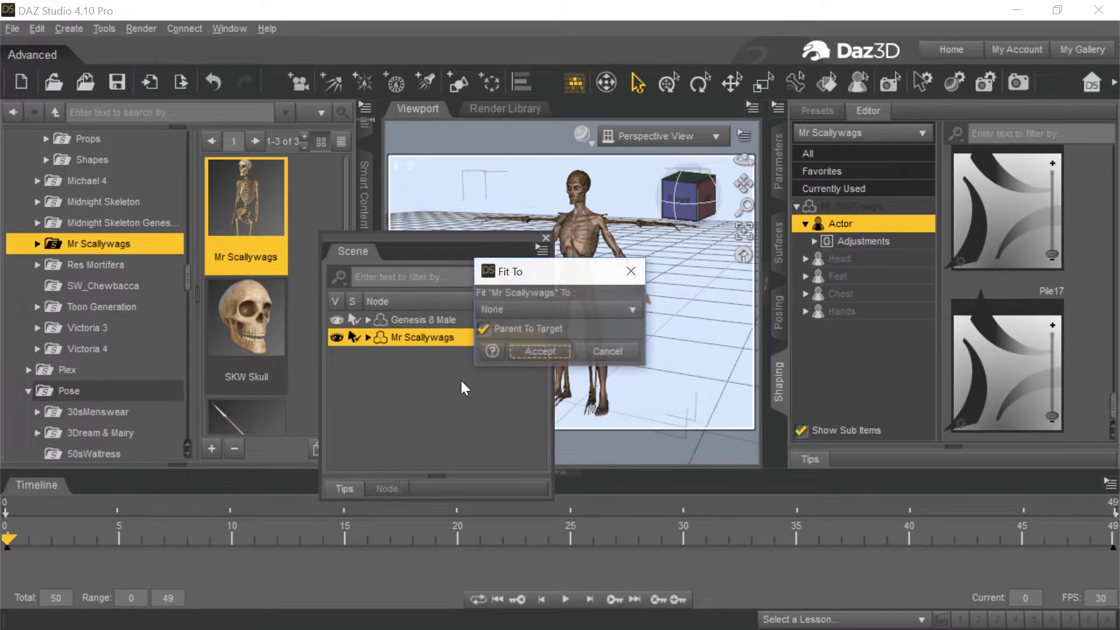
left_click(545, 309)
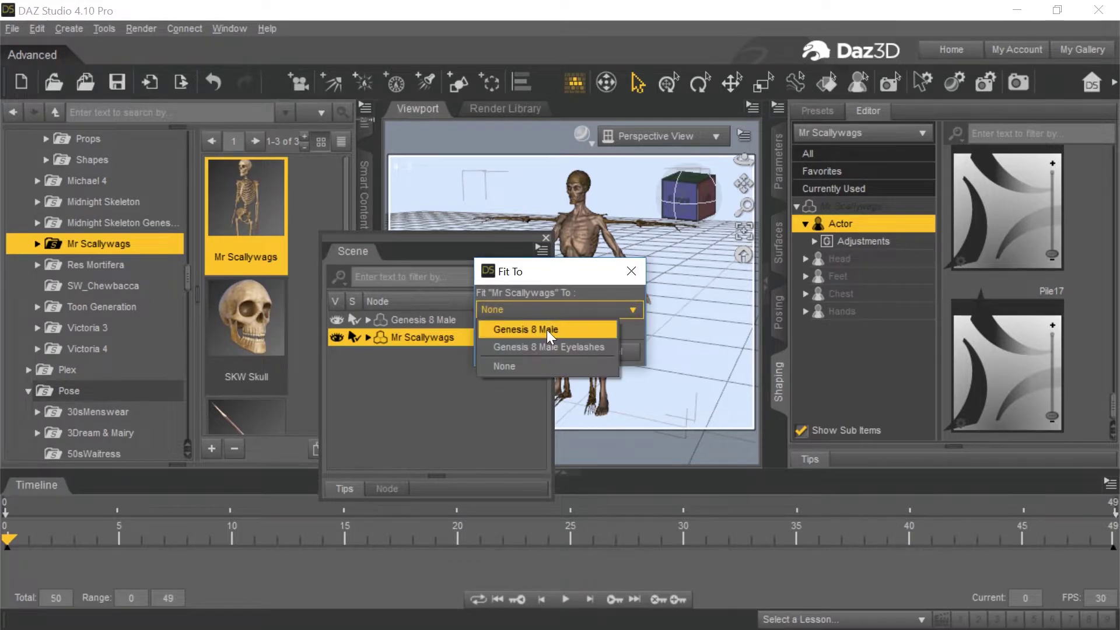
left_click(547, 330)
left_click(547, 330)
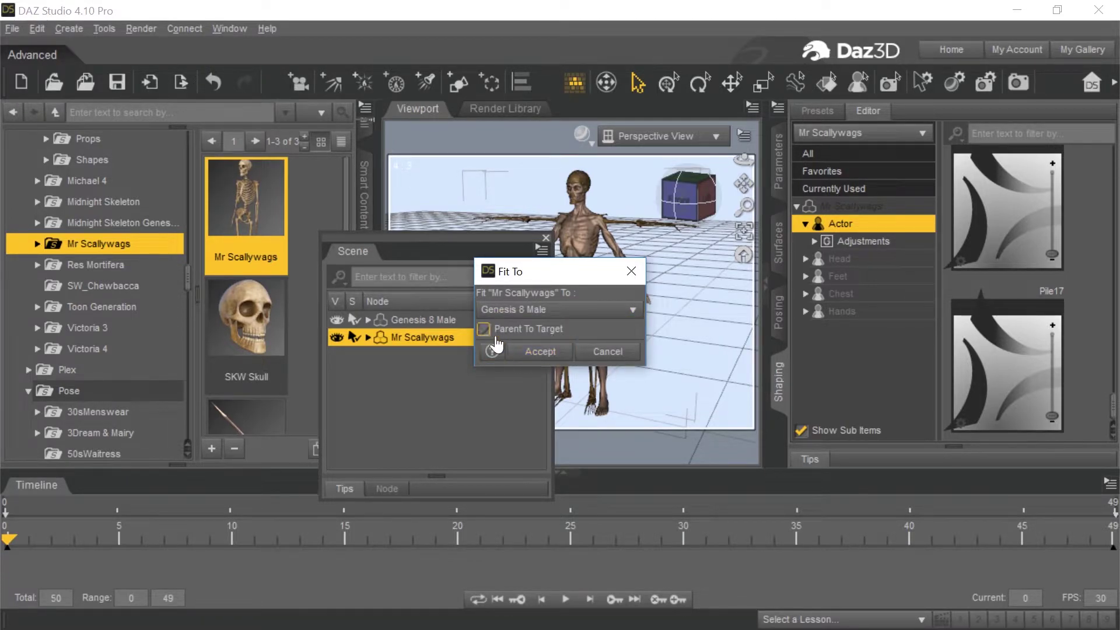
left_click(537, 352)
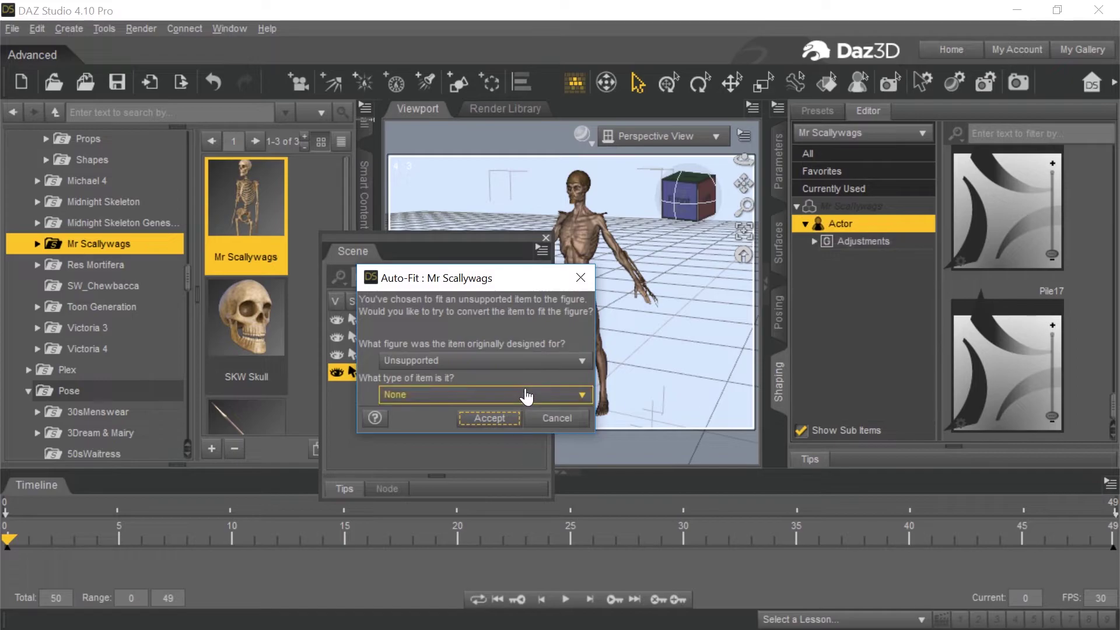
- Auto-fit the item as a Genesis 3 Male Full-Body item
left_click(488, 363)
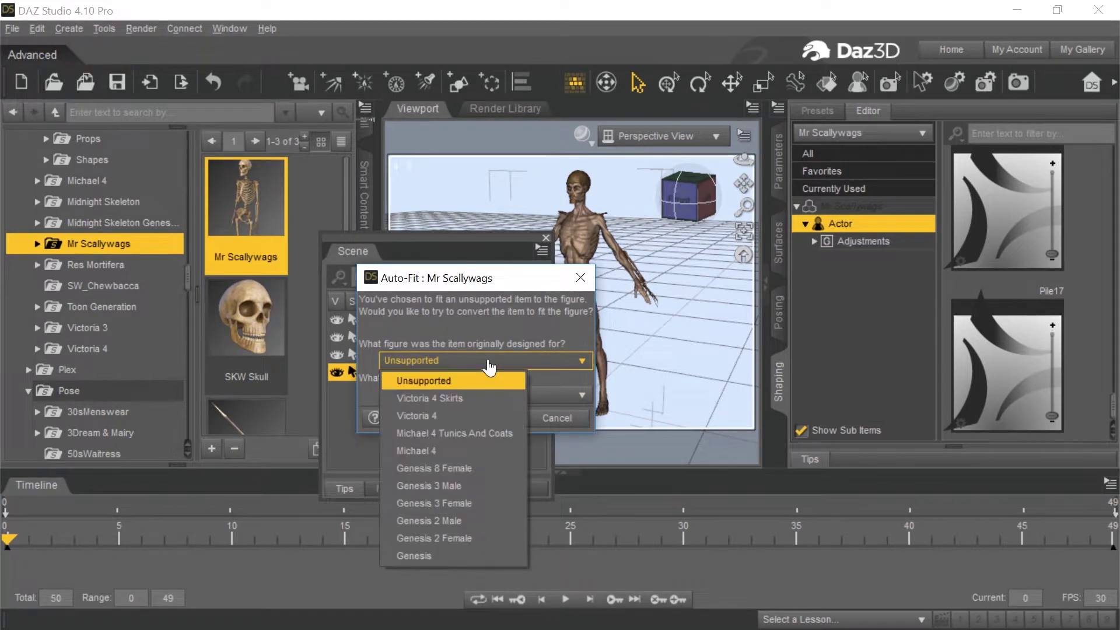
left_click(453, 485)
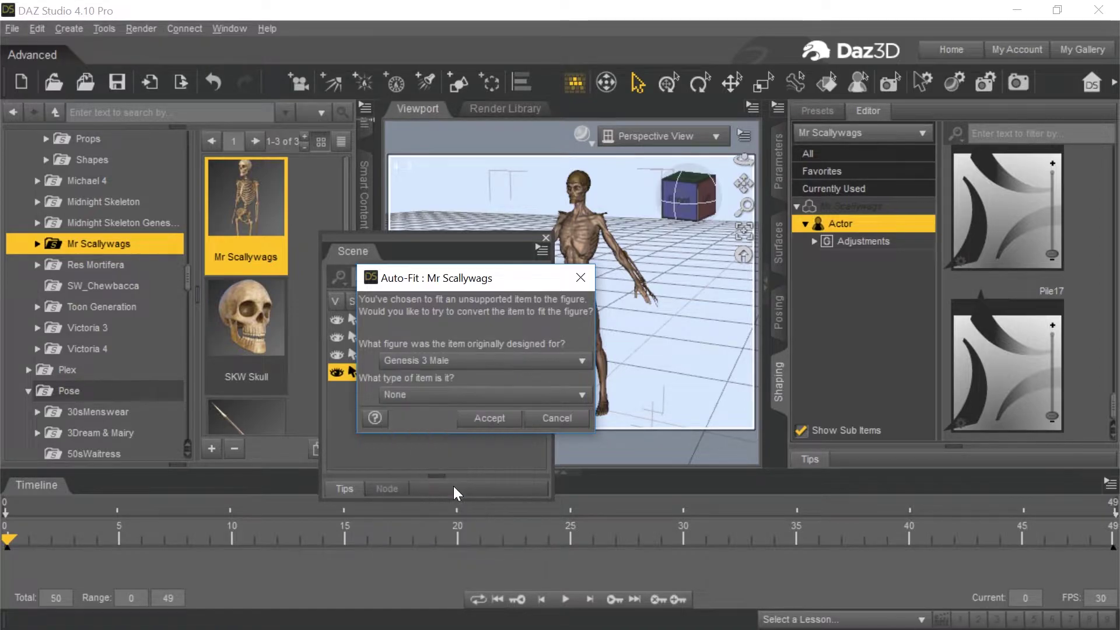
left_click(419, 396)
left_click(425, 452)
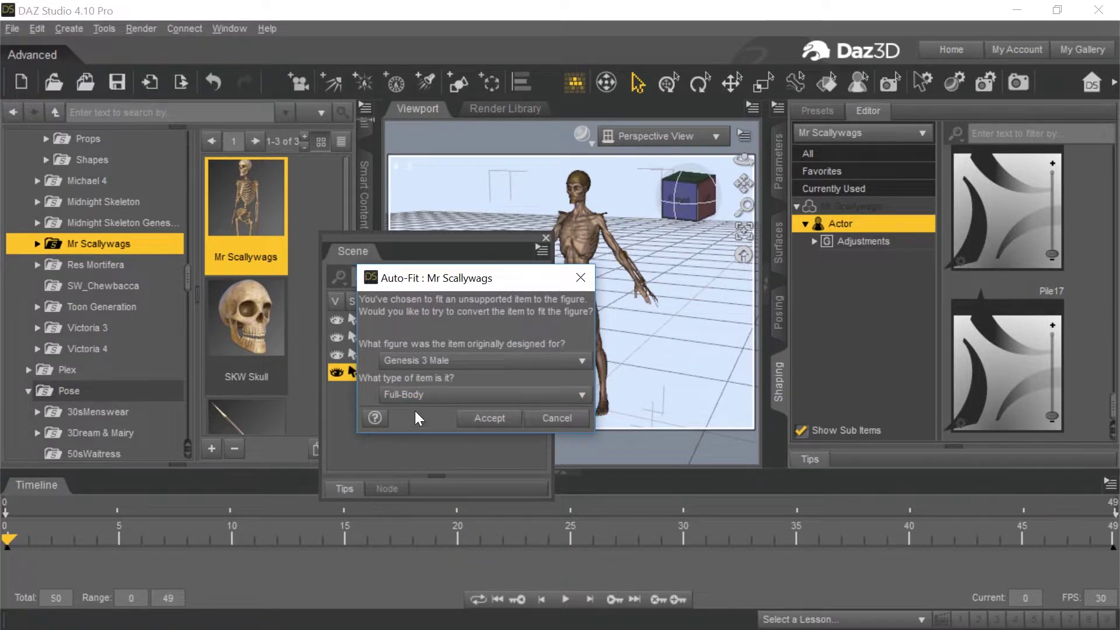
left_click(500, 421)
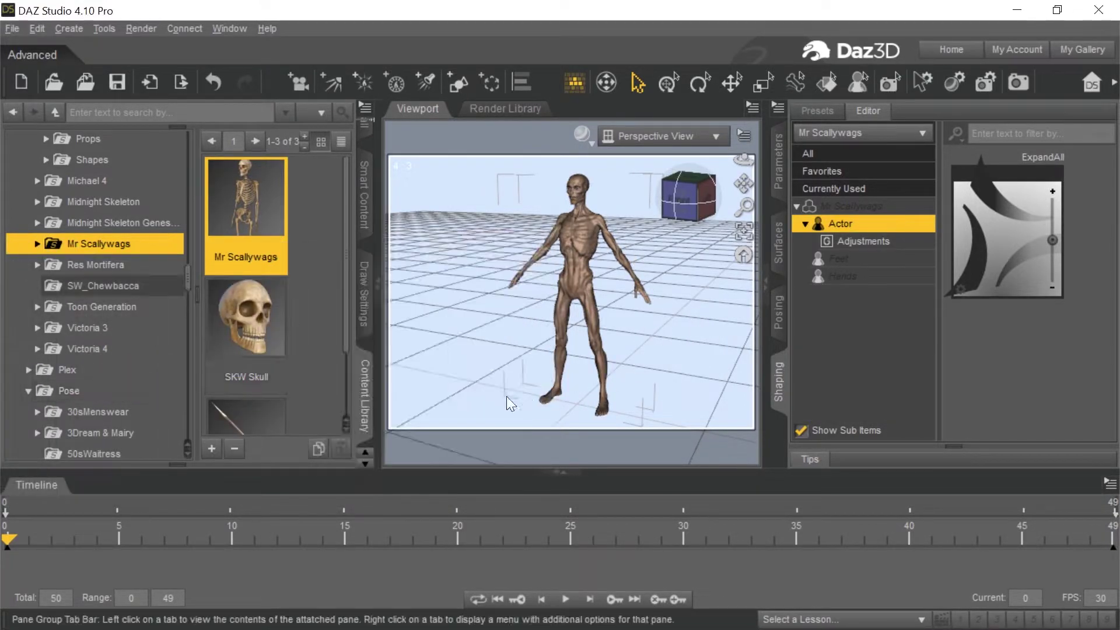
- Export the scene as Mr Scallywags.fbx in Documents\Exports
left_click(546, 237)
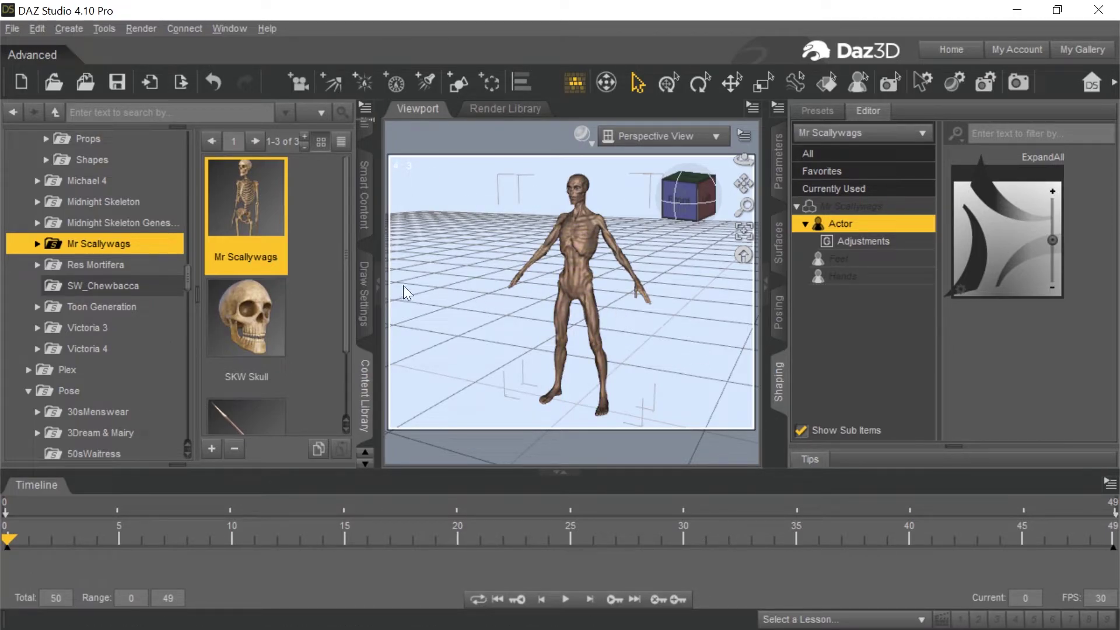
left_click(17, 27)
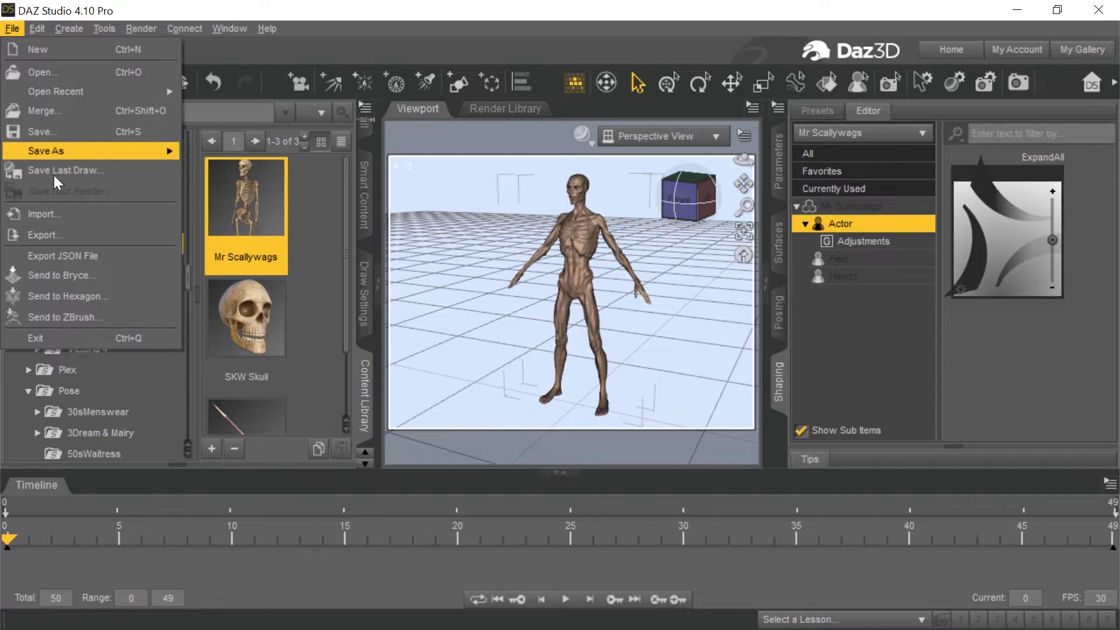
left_click(51, 234)
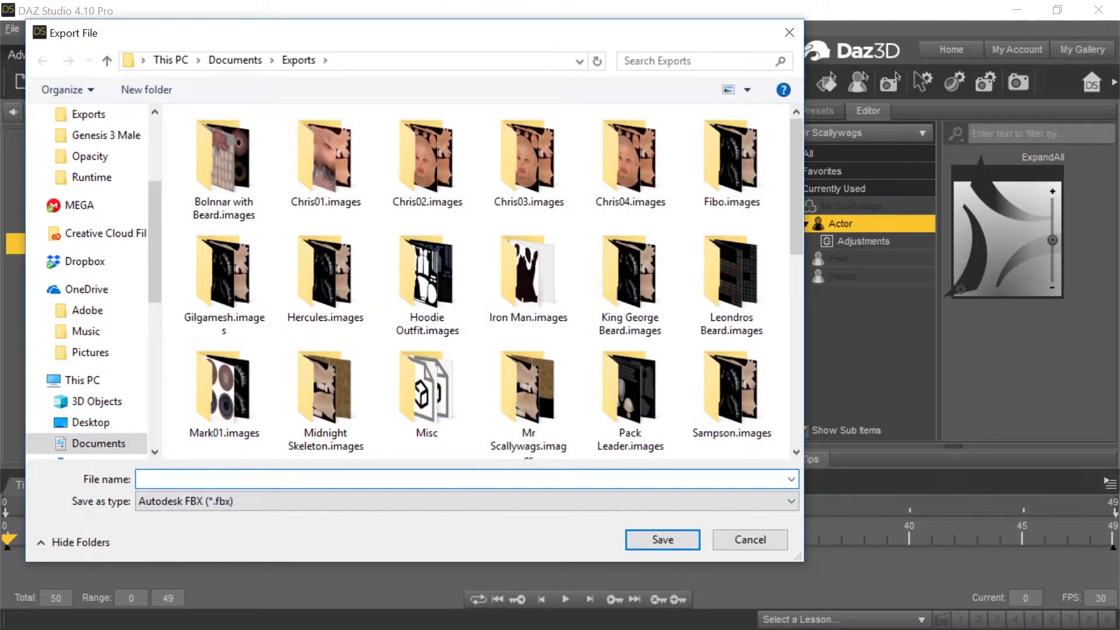
type("Mr ")
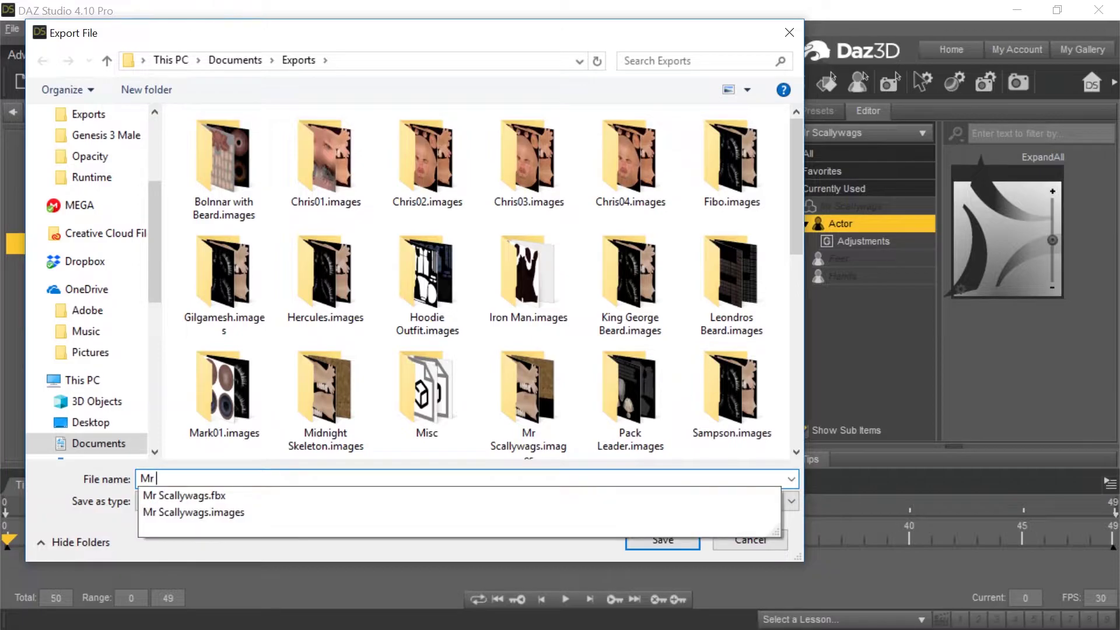
type("S")
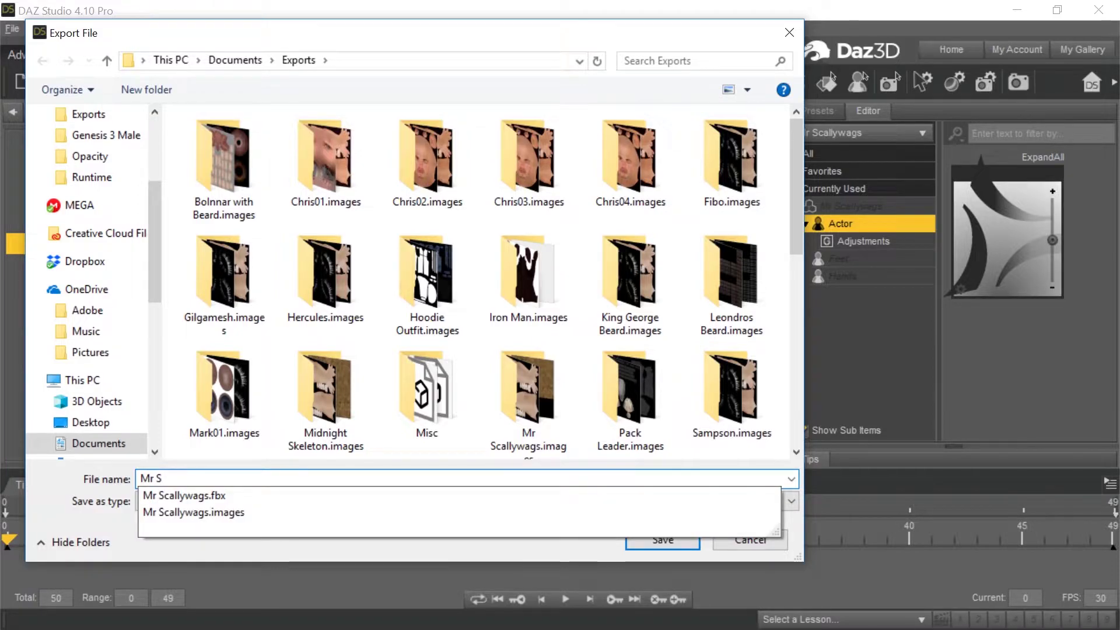
left_click(191, 496)
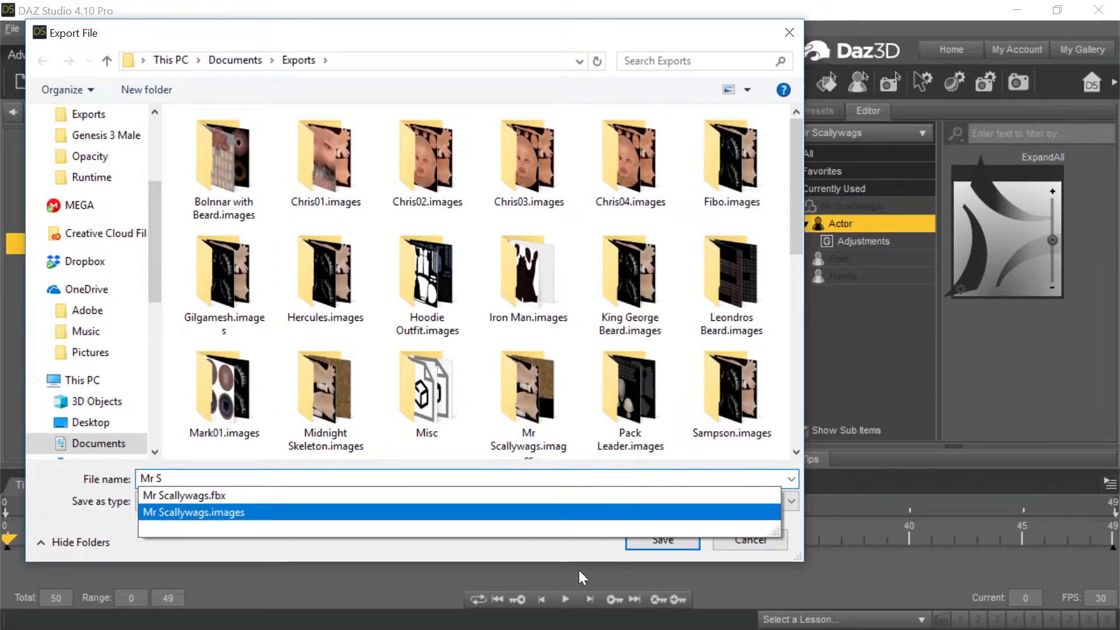
left_click(656, 541)
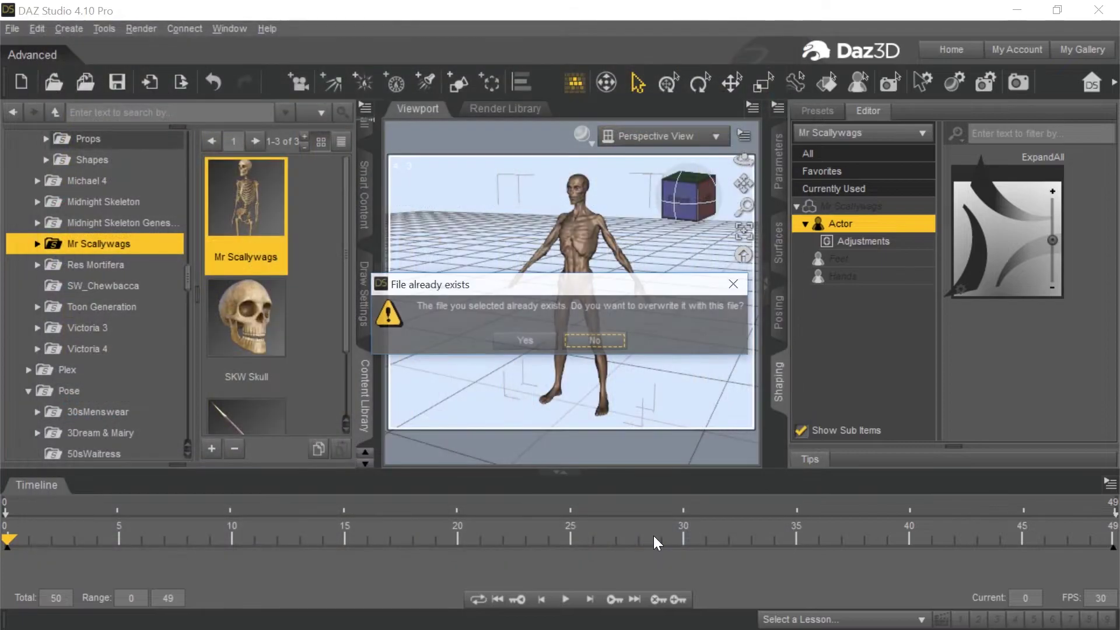
- Overwrite Mr Scallywags.fbx, accepting the morph export rules and FBX export options
left_click(542, 341)
left_click(235, 349)
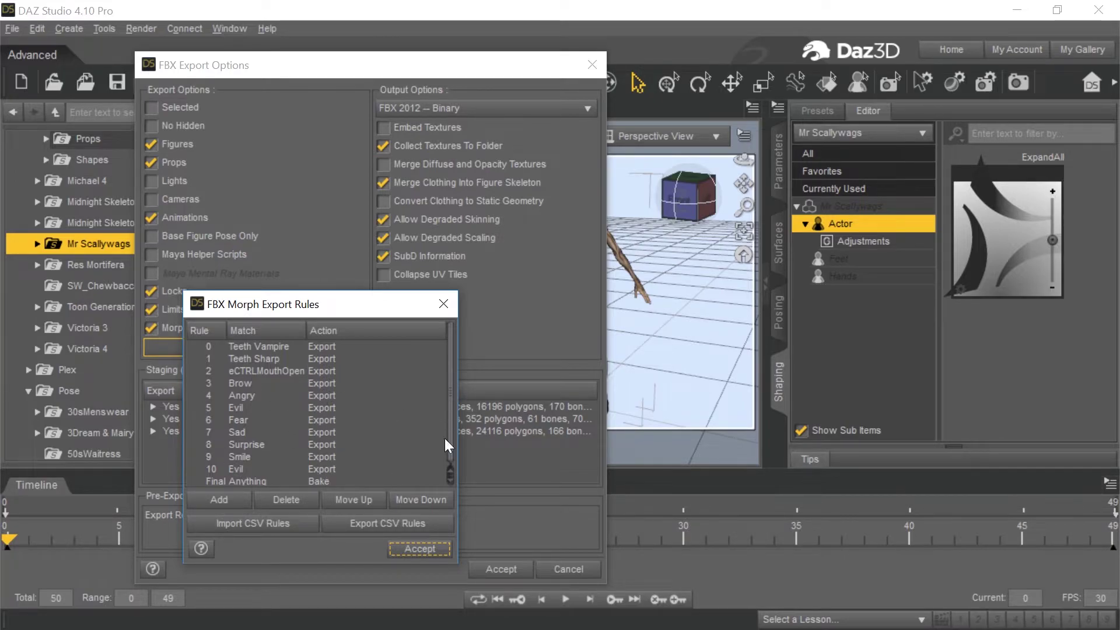
left_click(417, 550)
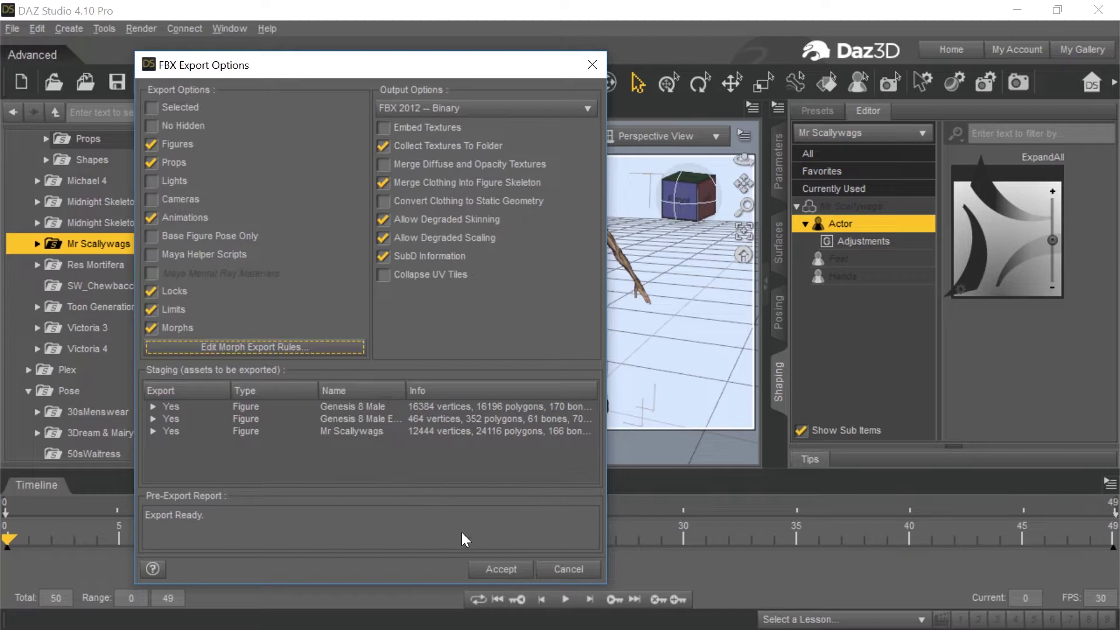
left_click(499, 570)
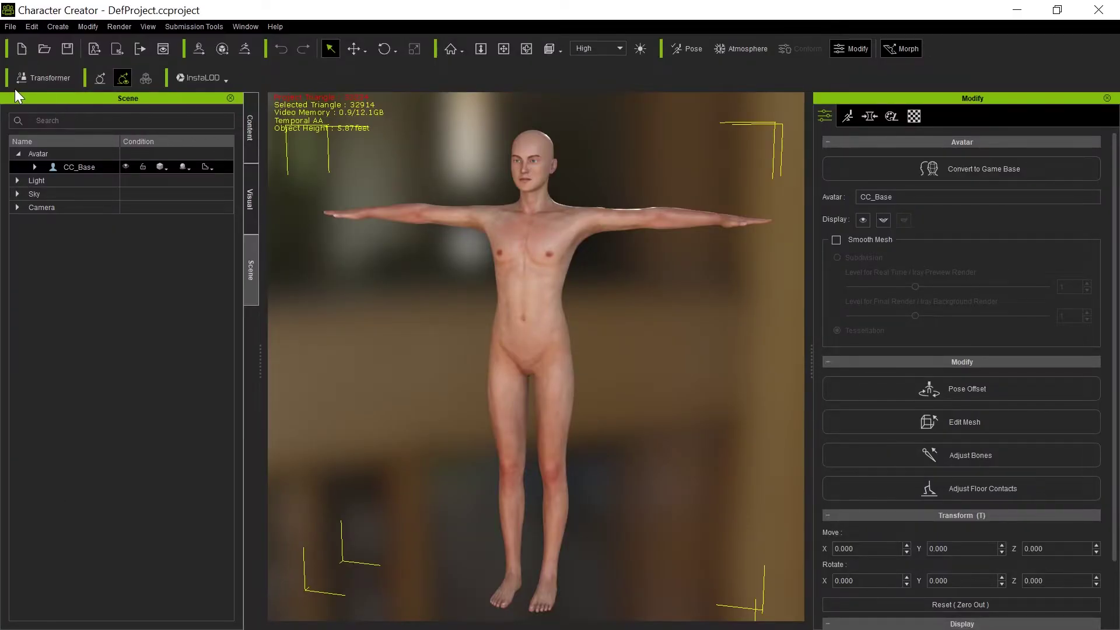
- Import Mr Scallywags.fbx via Transformer with BASIC embedded textures, discarding the current project
left_click(22, 83)
scroll(361, 233, "down", 5)
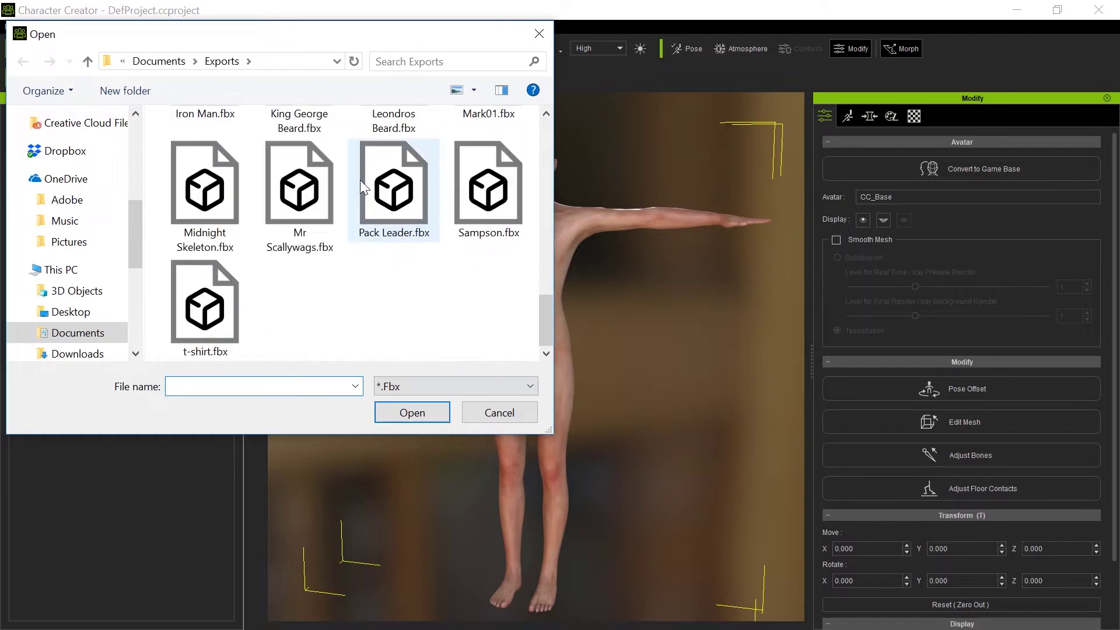
left_click(313, 214)
left_click(389, 415)
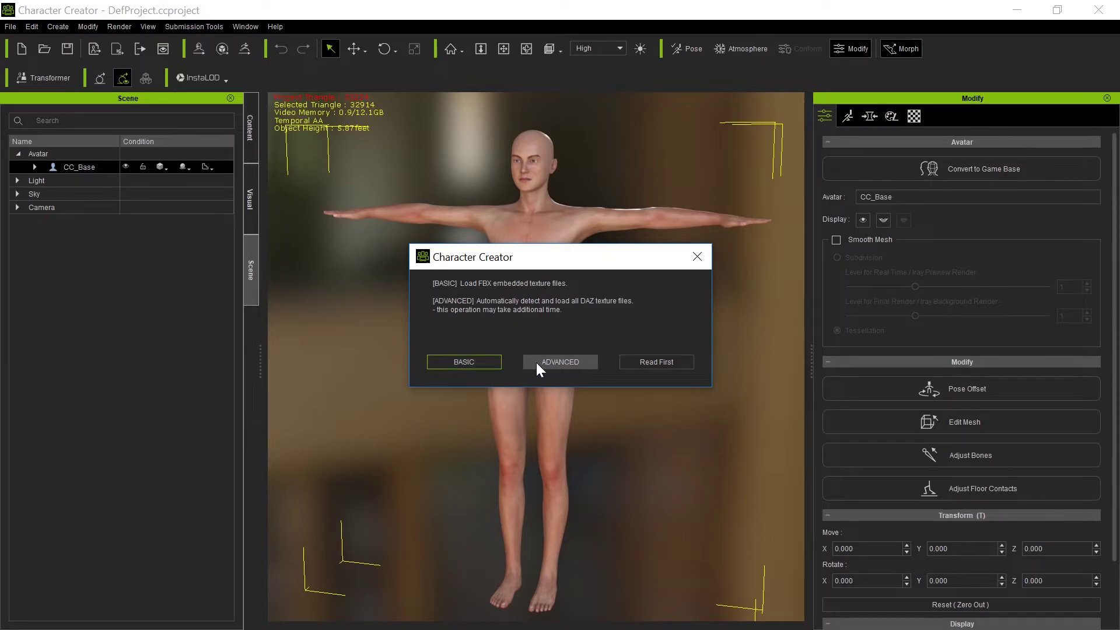
left_click(473, 358)
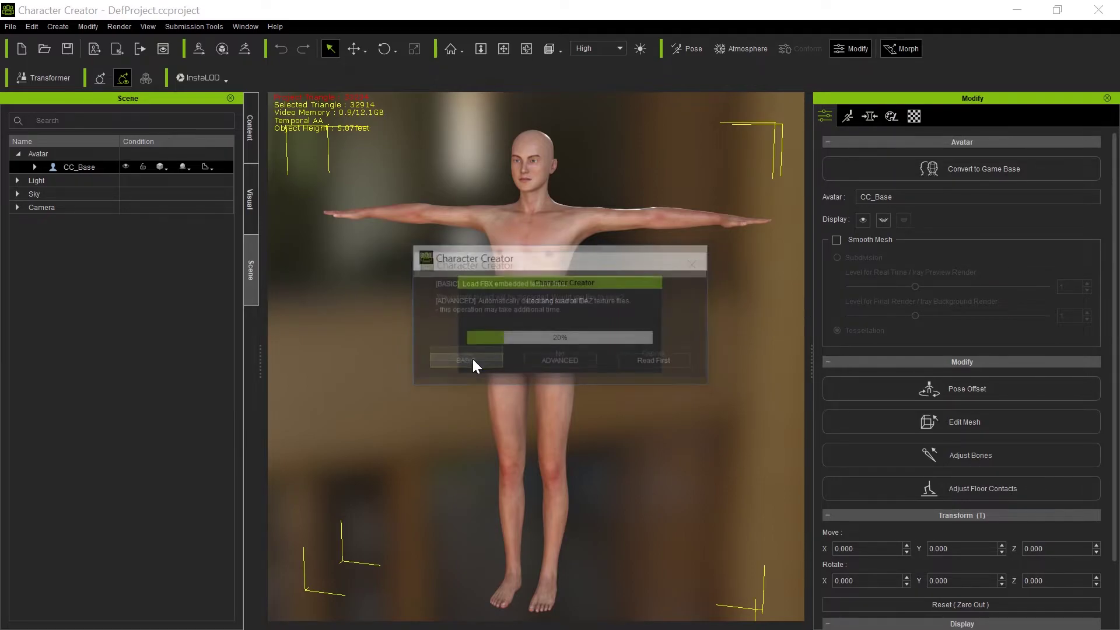
left_click(561, 355)
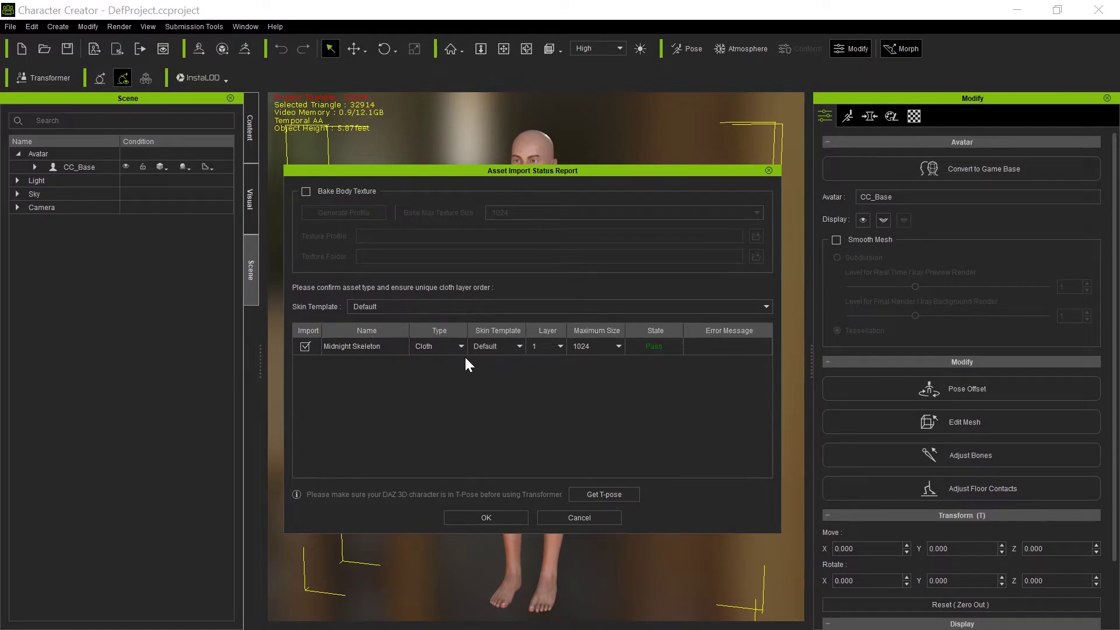
- Set the Midnight Skeleton's skin template to Other and confirm the import
left_click(519, 348)
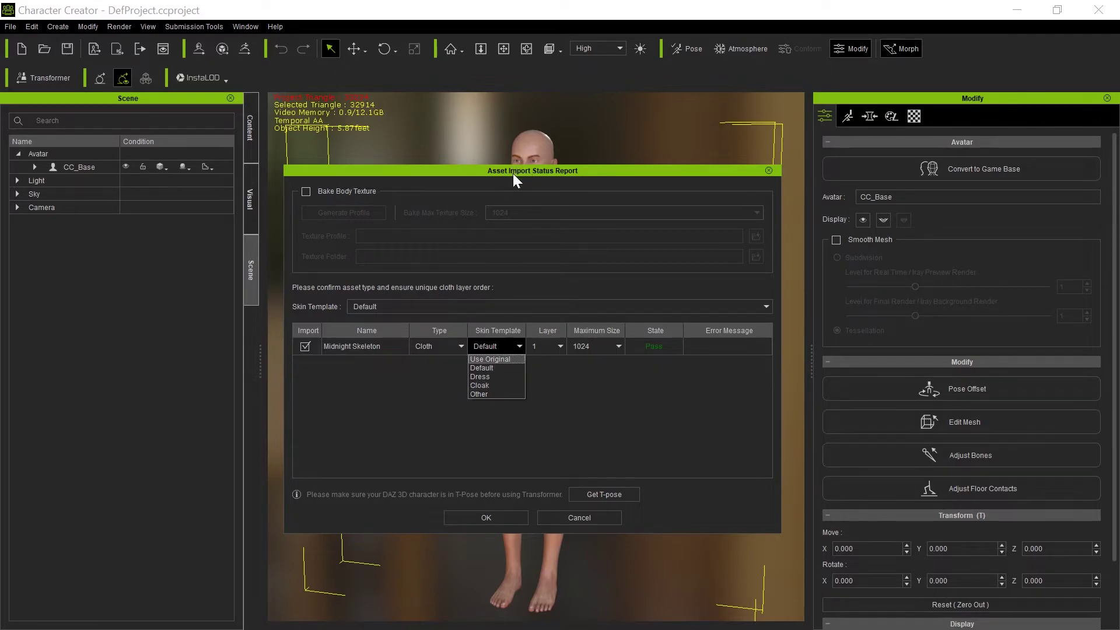
left_click(516, 393)
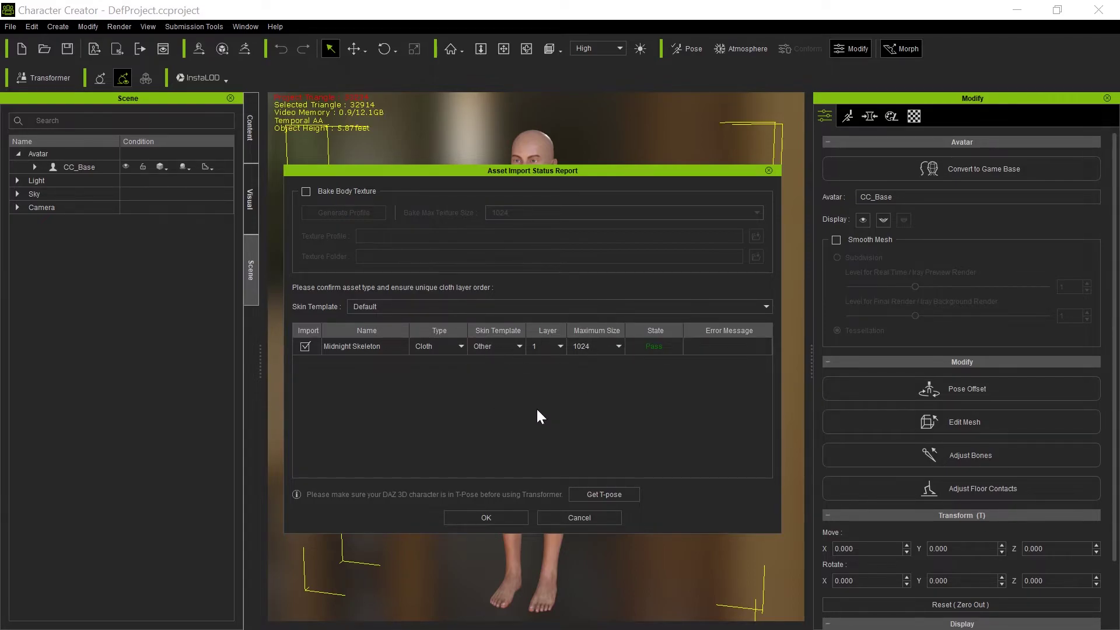
left_click(475, 517)
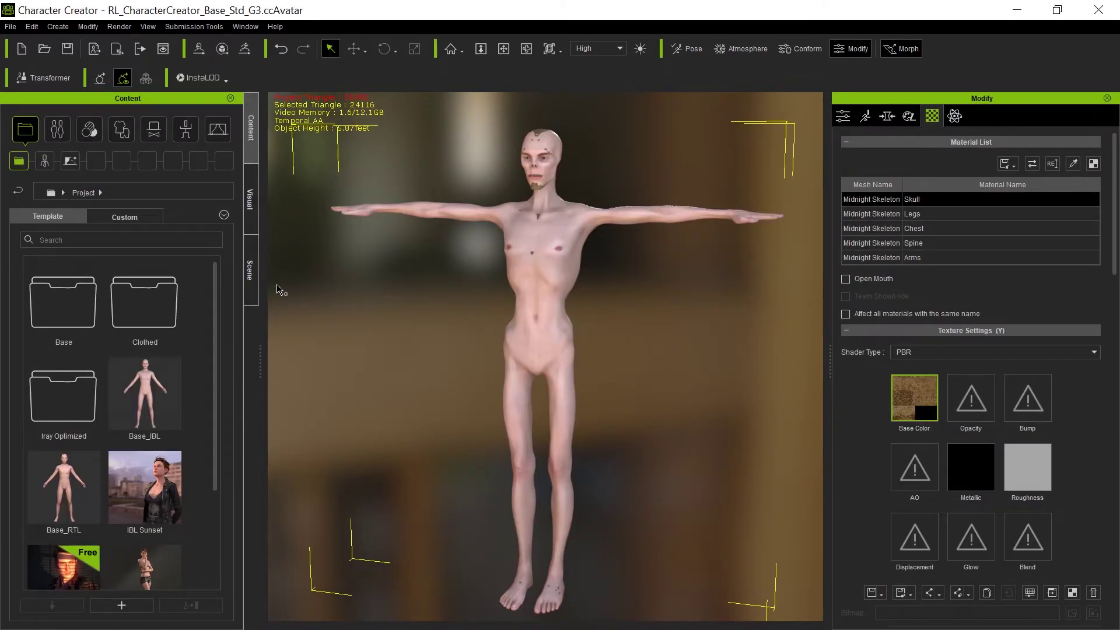
- Hide the CC_Base body and select Midnight Skeleton in the Scene outliner
left_click(246, 288)
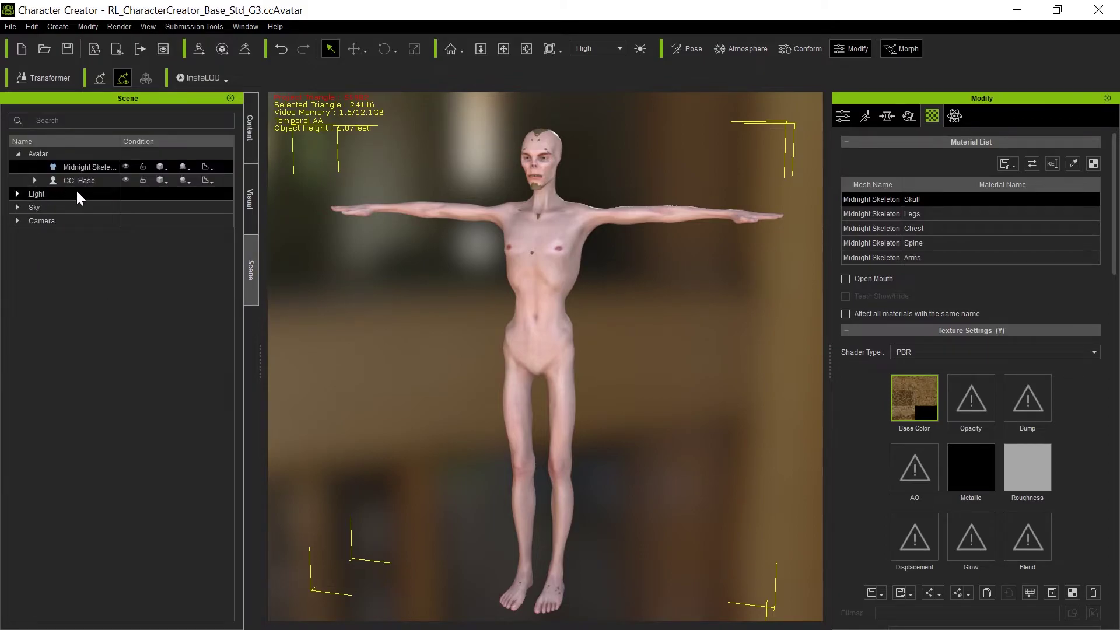
left_click(125, 180)
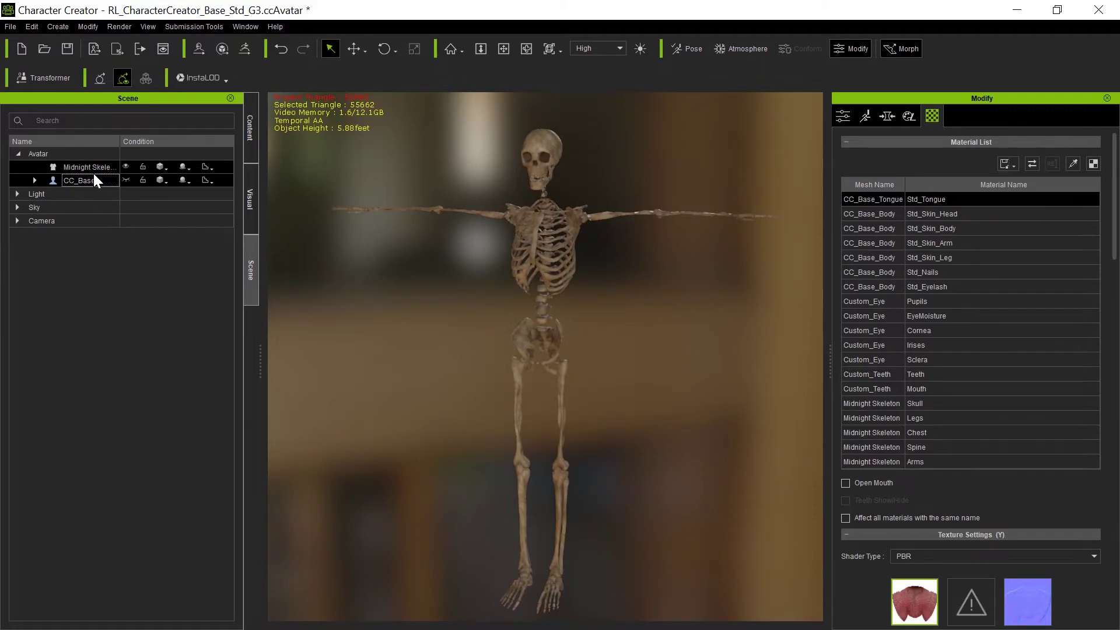
left_click(91, 167)
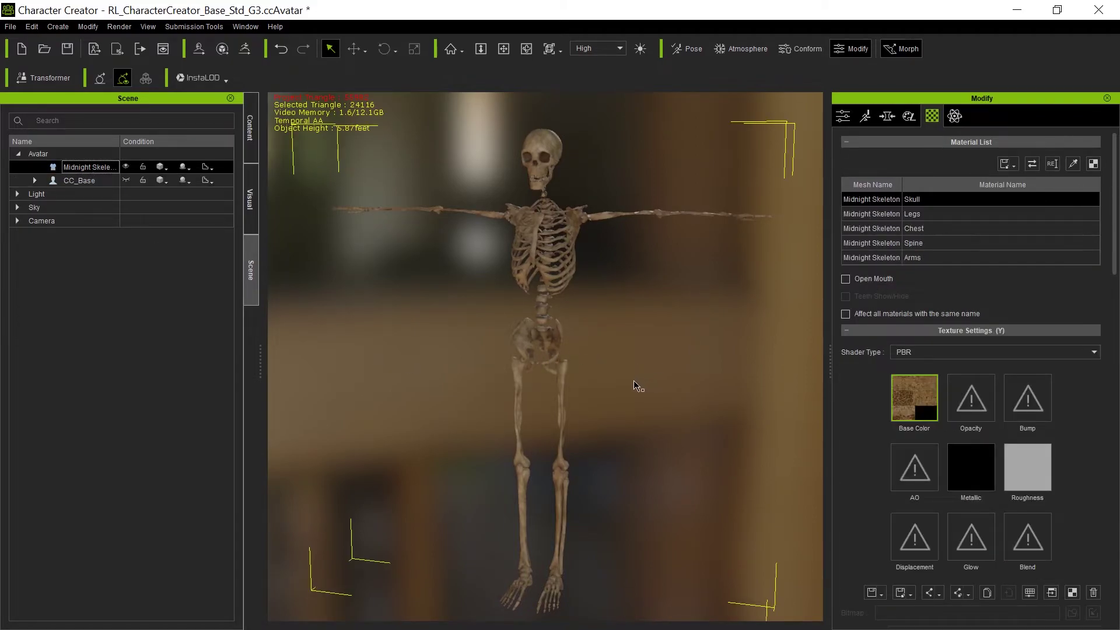
- Frame the skeleton in the viewport and show its Morph sliders
middle_click_drag(432, 369, 541, 348)
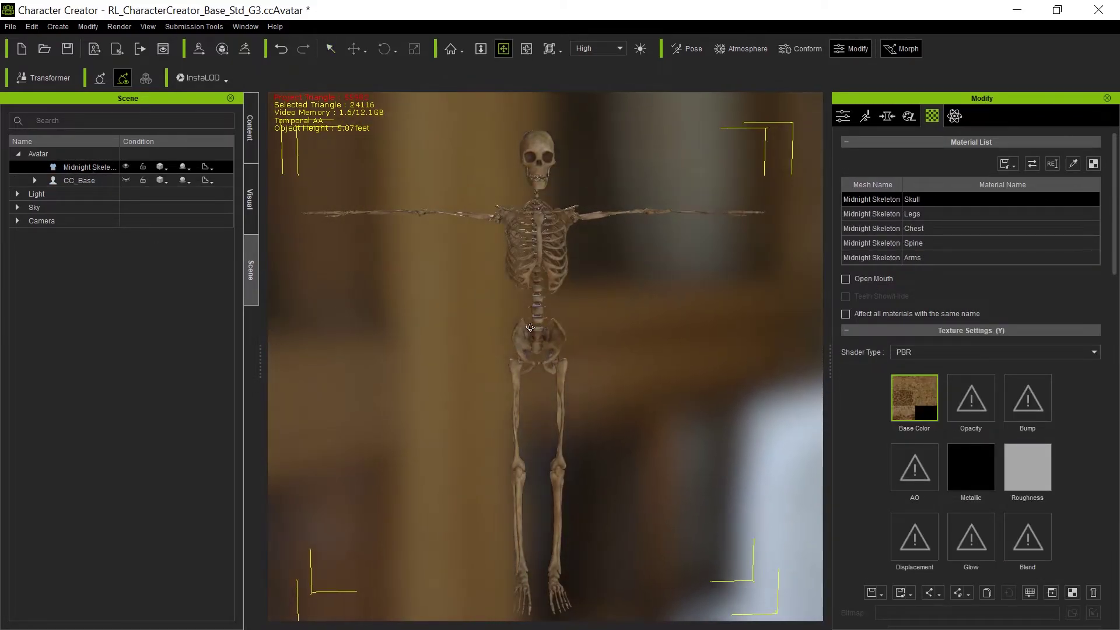
scroll(529, 327, "up", 5)
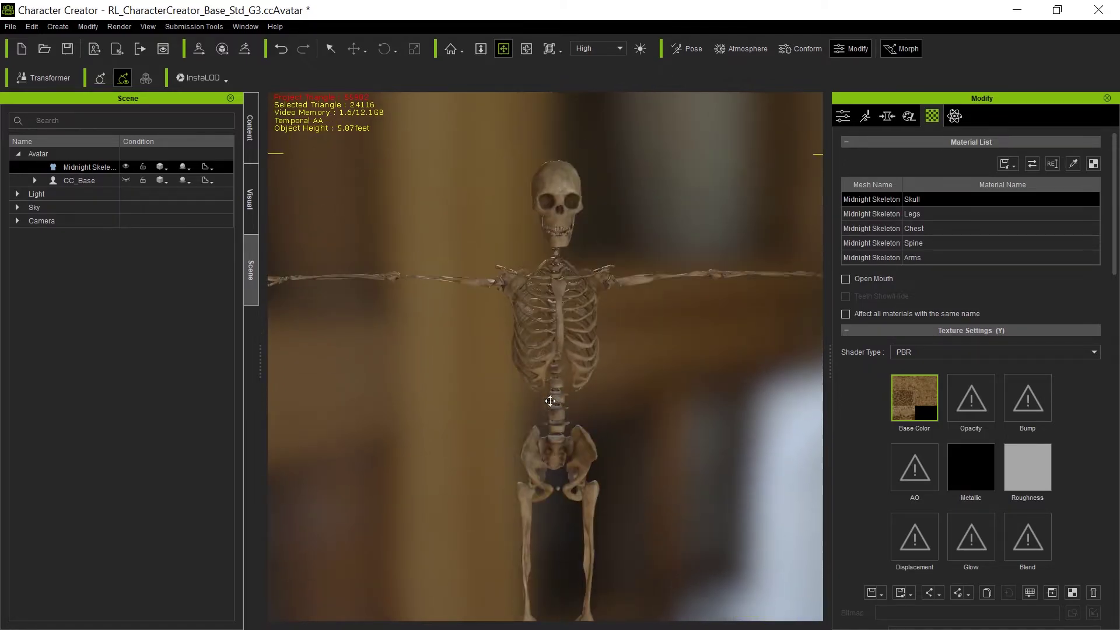
mouse_move(550, 400)
middle_mouse_down()
mouse_move(552, 413)
mouse_move(606, 416)
mouse_move(568, 392)
middle_mouse_up()
scroll(606, 415, "down", 2)
scroll(606, 415, "down", 1)
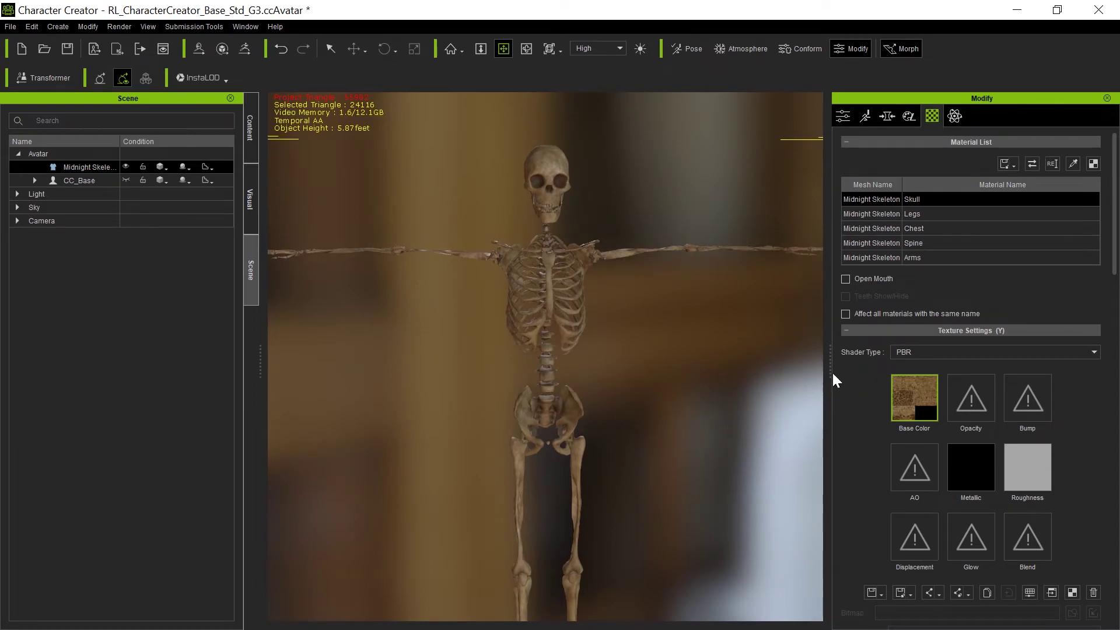
left_click(888, 117)
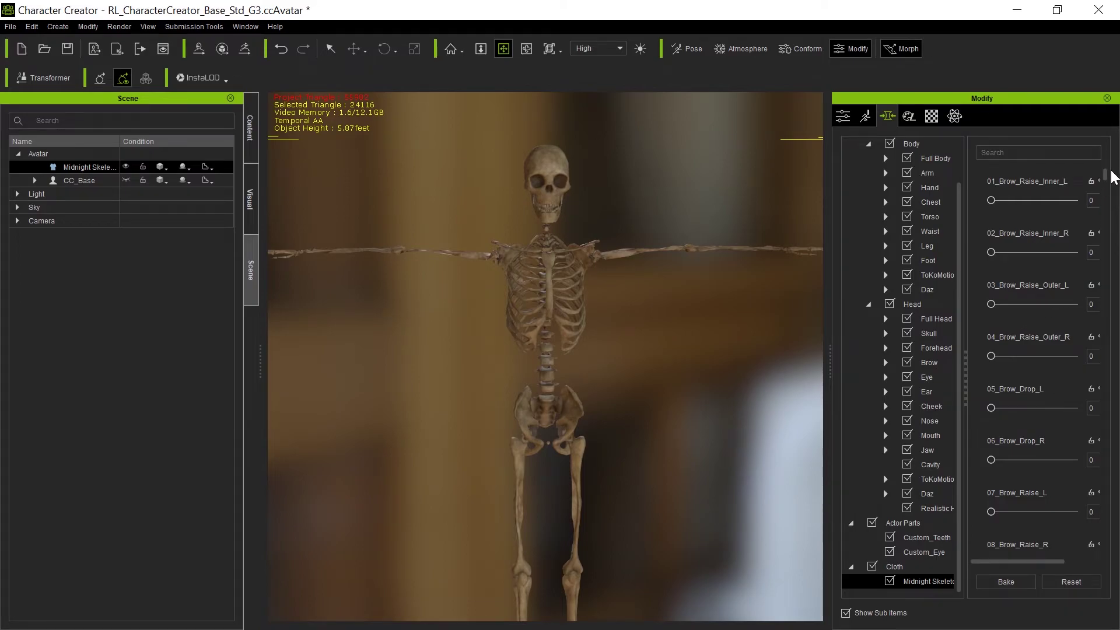
left_click_drag(1104, 175, 1105, 301)
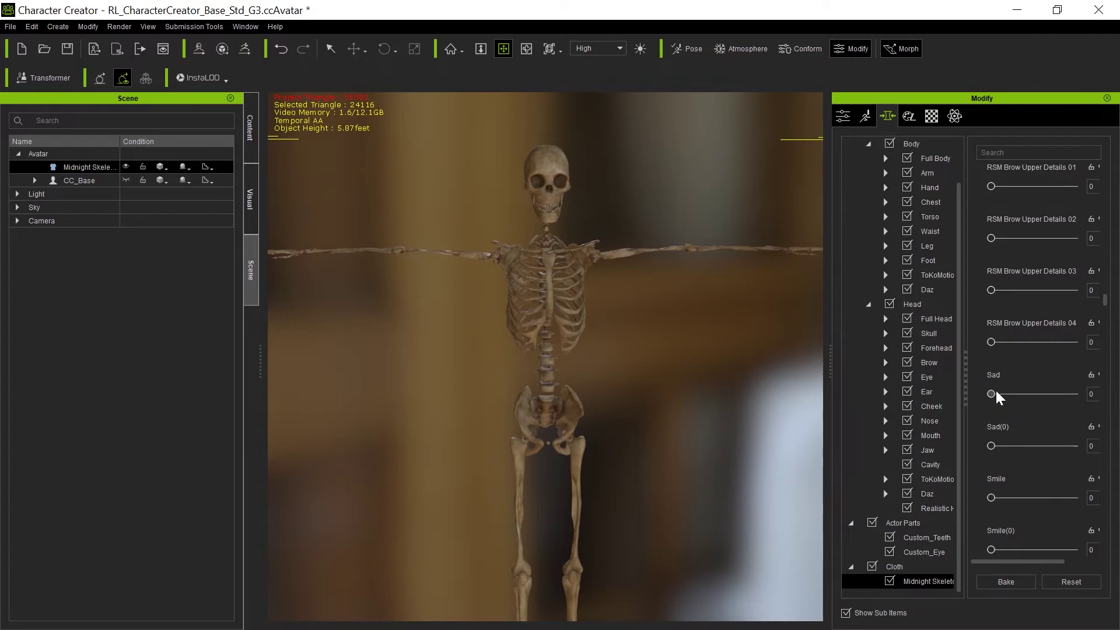
left_click_drag(992, 394, 1092, 393)
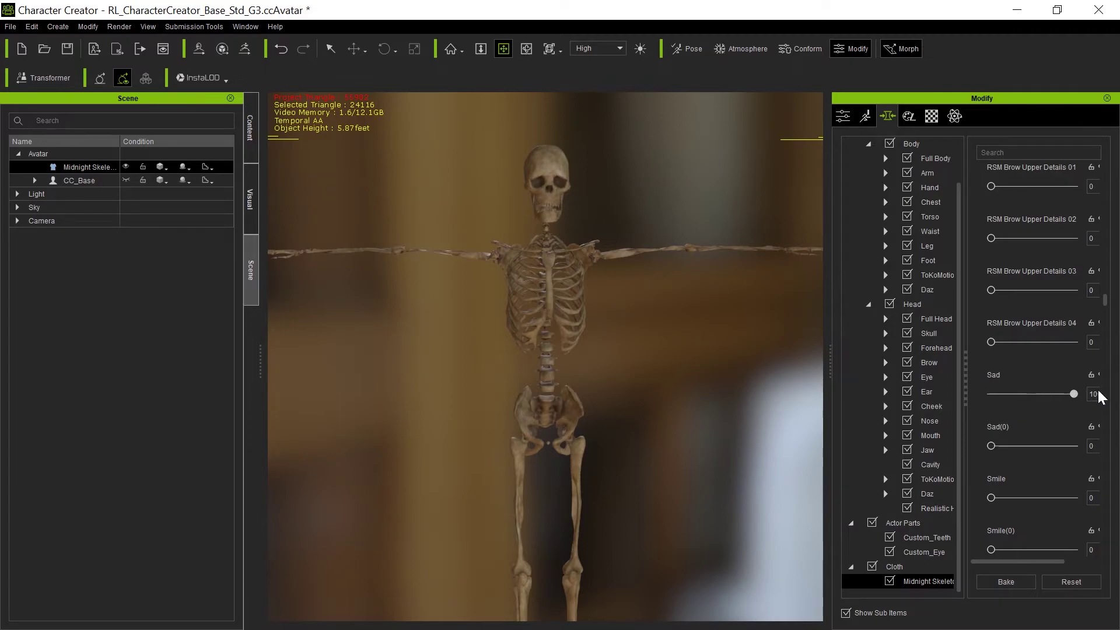
scroll(641, 350, "up", 5)
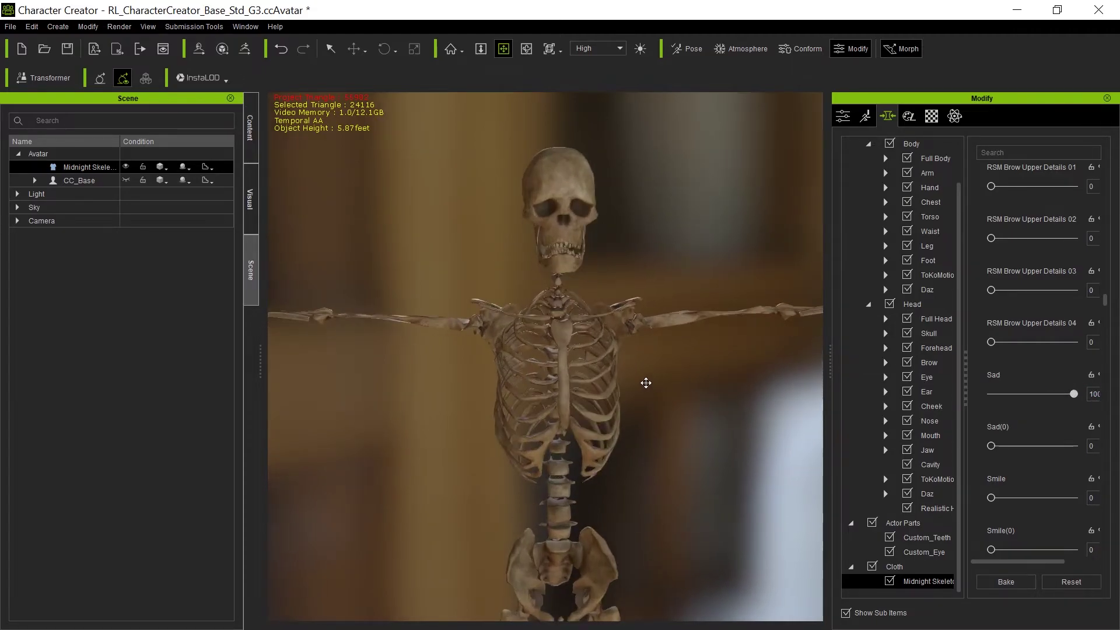
scroll(642, 362, "up", 3)
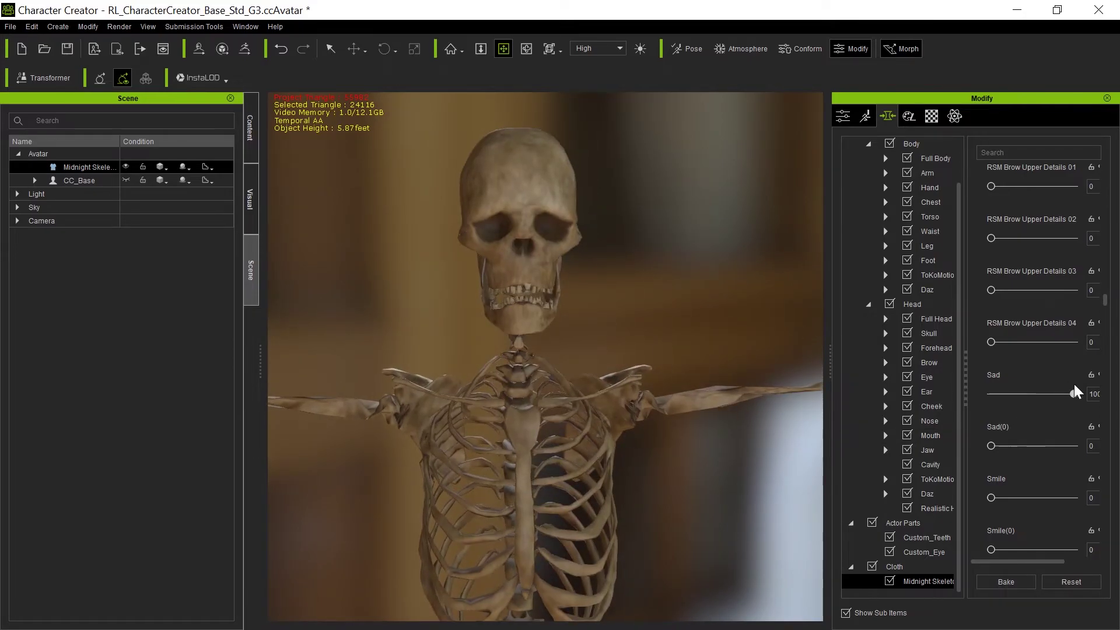
left_click_drag(1075, 393, 772, 431)
scroll(572, 438, "down", 5)
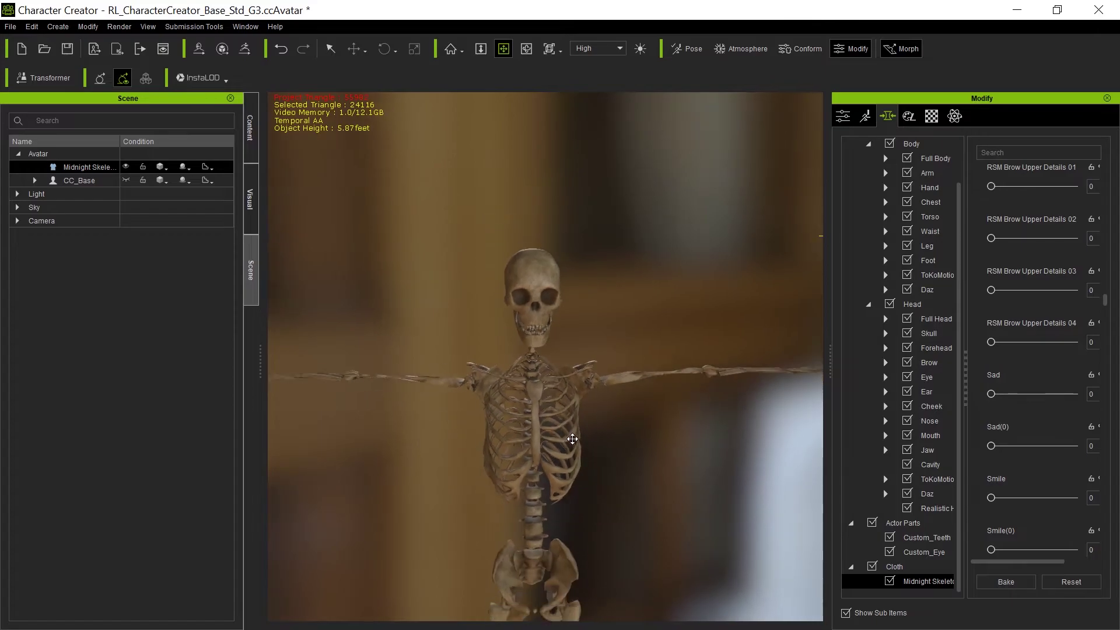
middle_click_drag(465, 515, 469, 415)
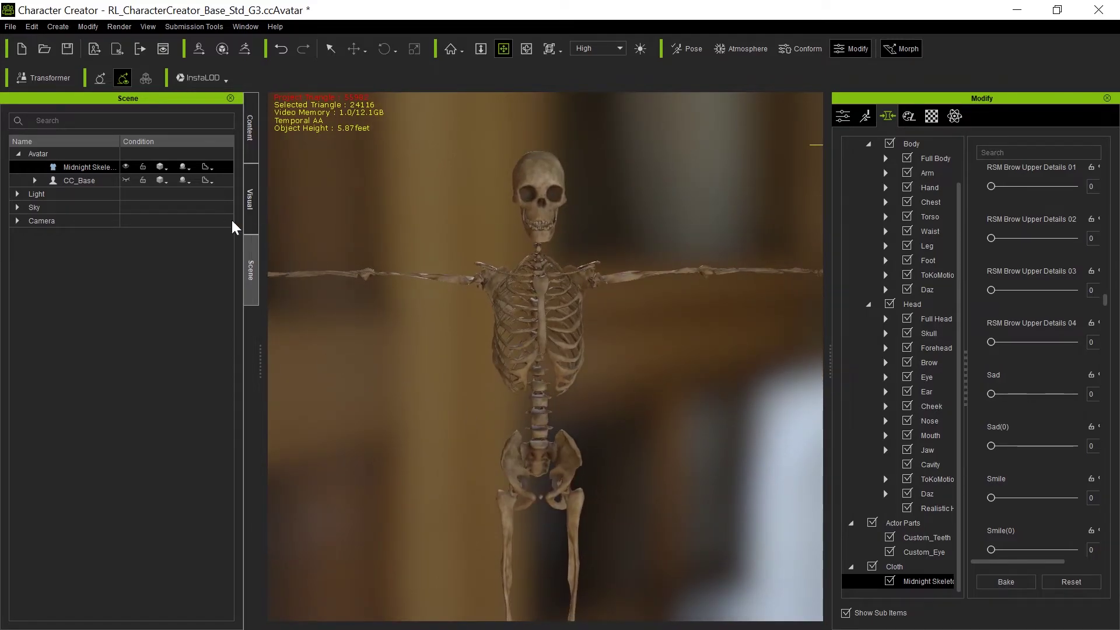
- Show the CC_Base body and bring up the Full-body clothing library
left_click(126, 180)
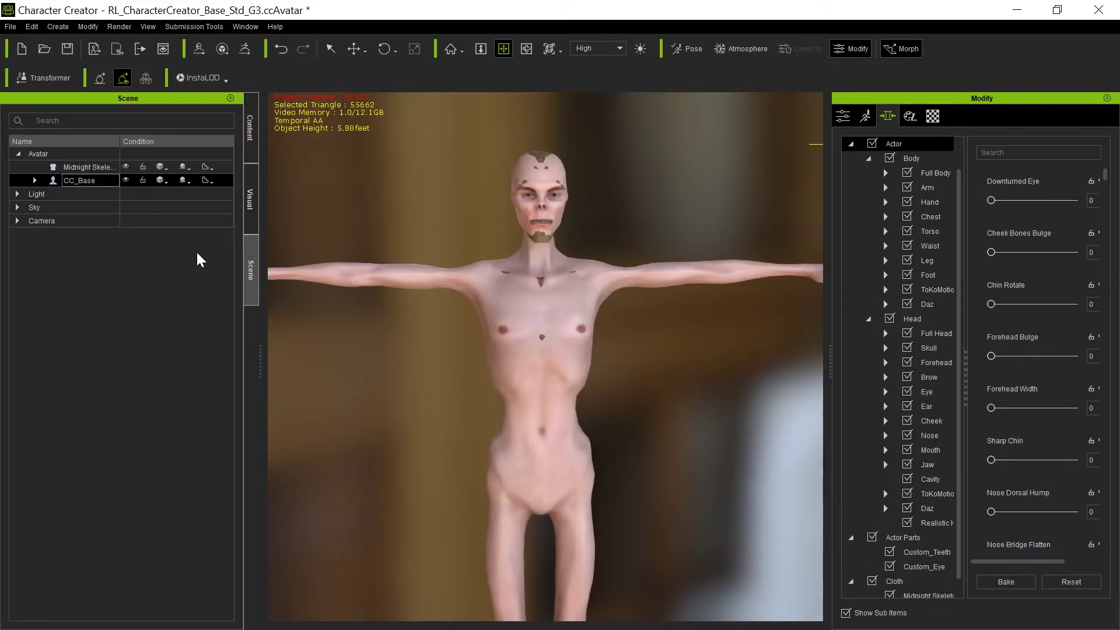
left_click(250, 140)
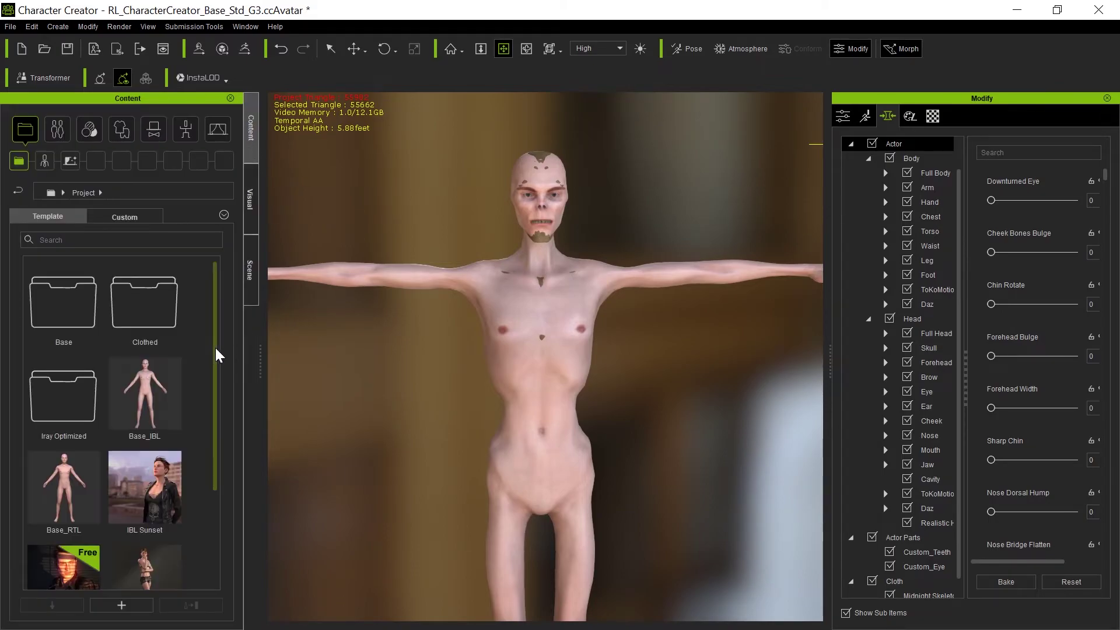
left_click(120, 129)
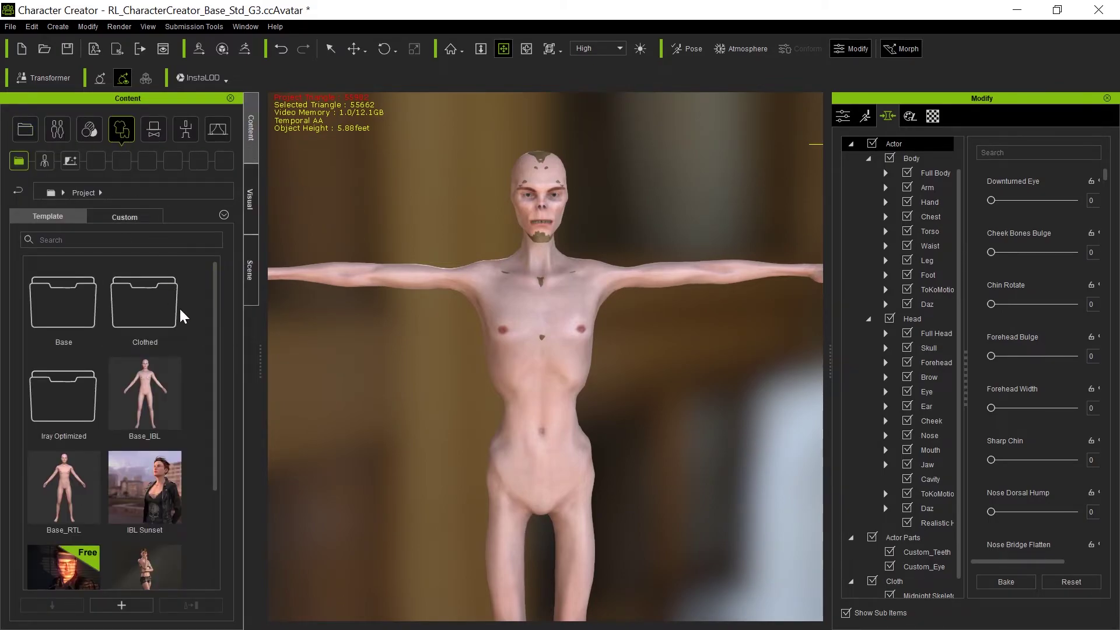
left_click(147, 161)
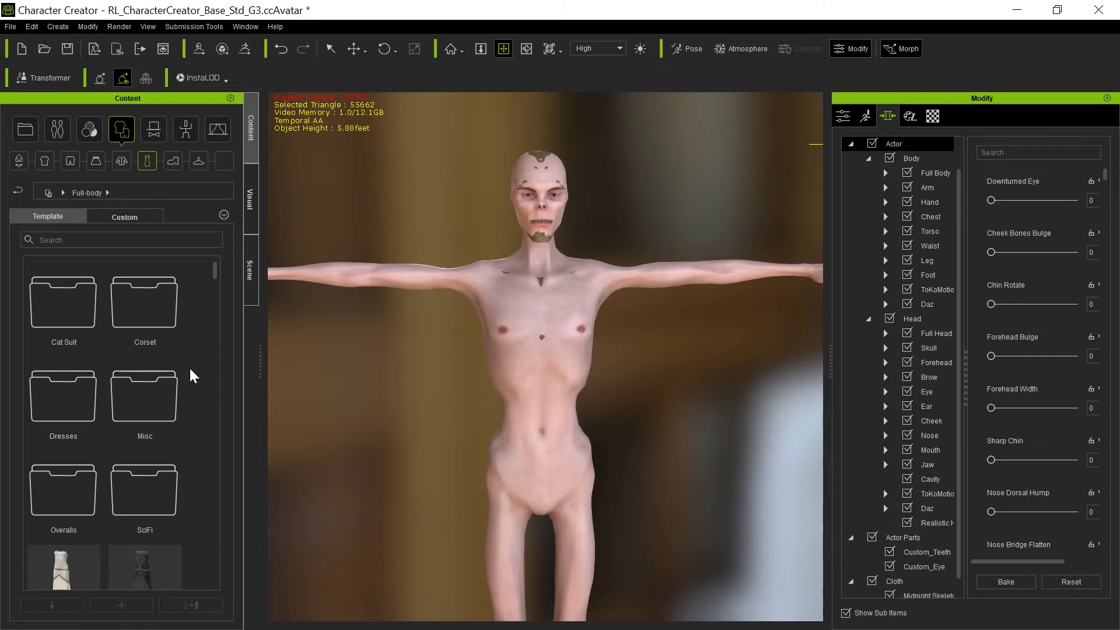
- Find the Templar Tabar among the full-body items and apply it to the character
scroll(193, 375, "down", 5)
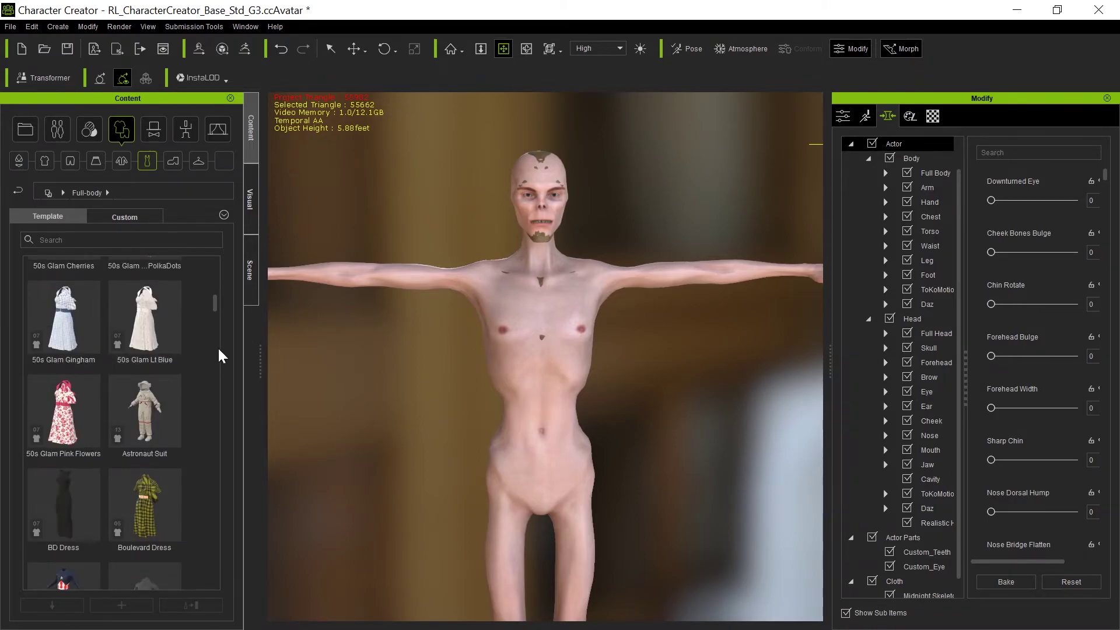
scroll(207, 382, "up", 3)
scroll(207, 382, "down", 5)
scroll(207, 378, "down", 10)
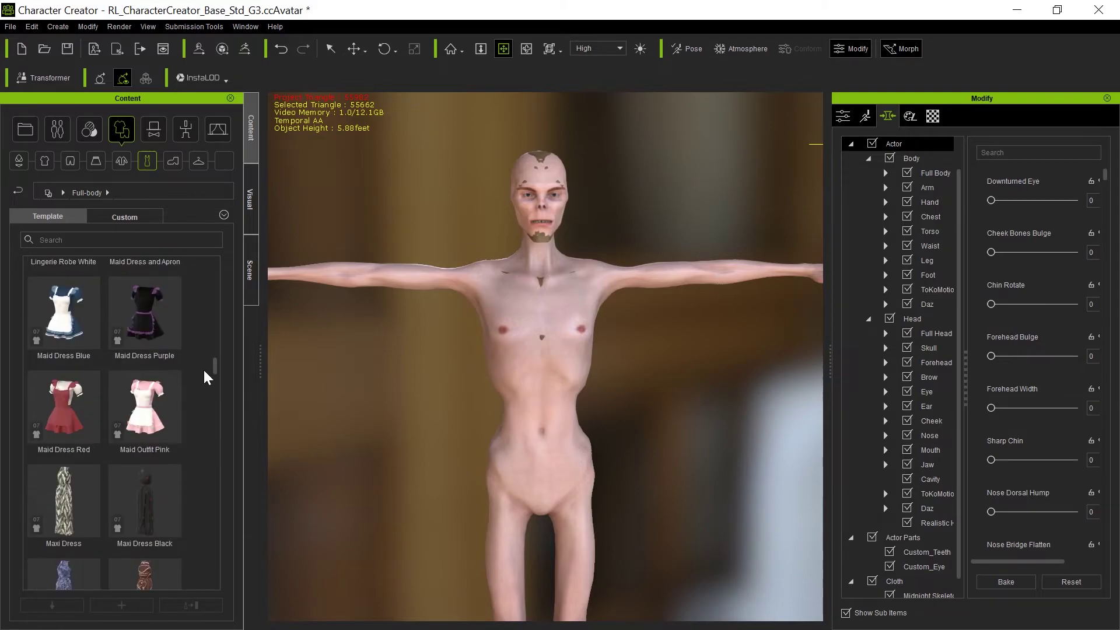
scroll(207, 378, "down", 5)
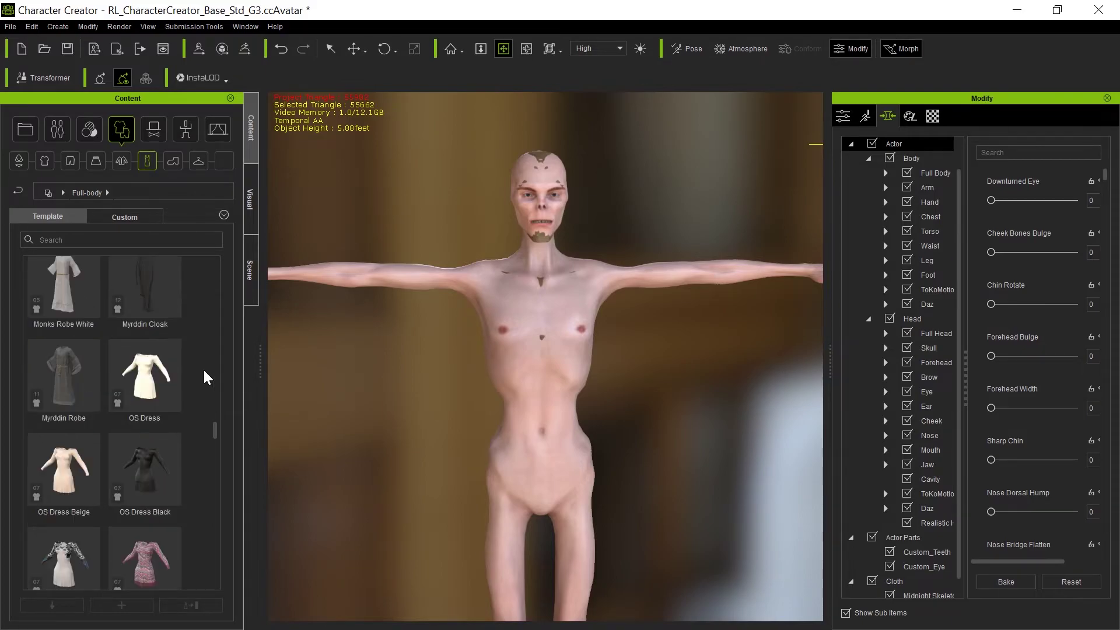
scroll(207, 378, "down", 10)
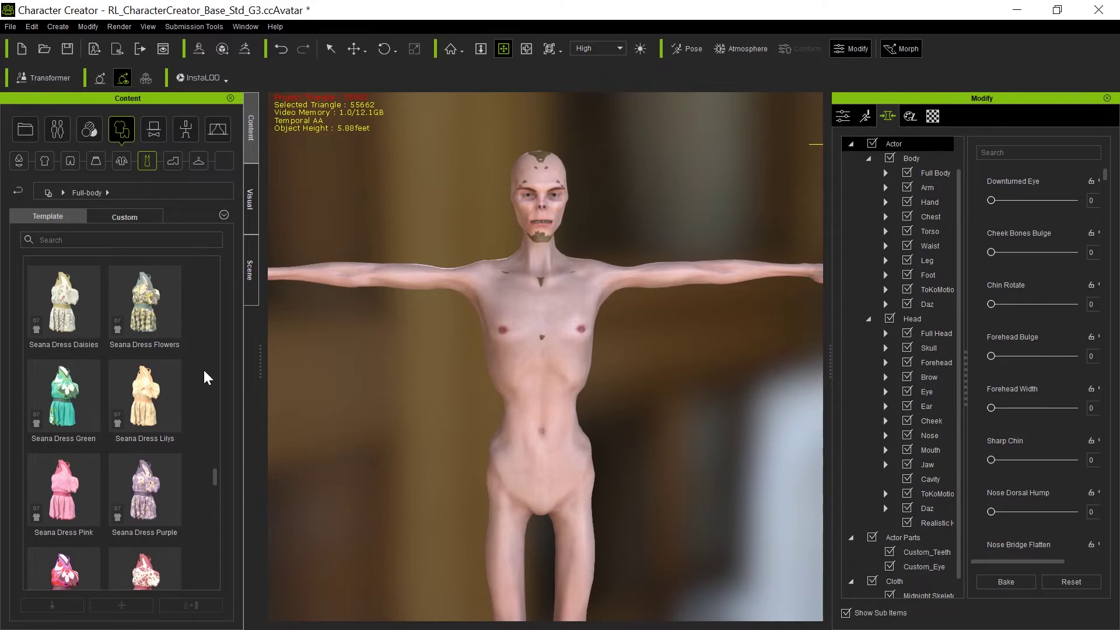
scroll(207, 378, "down", 8)
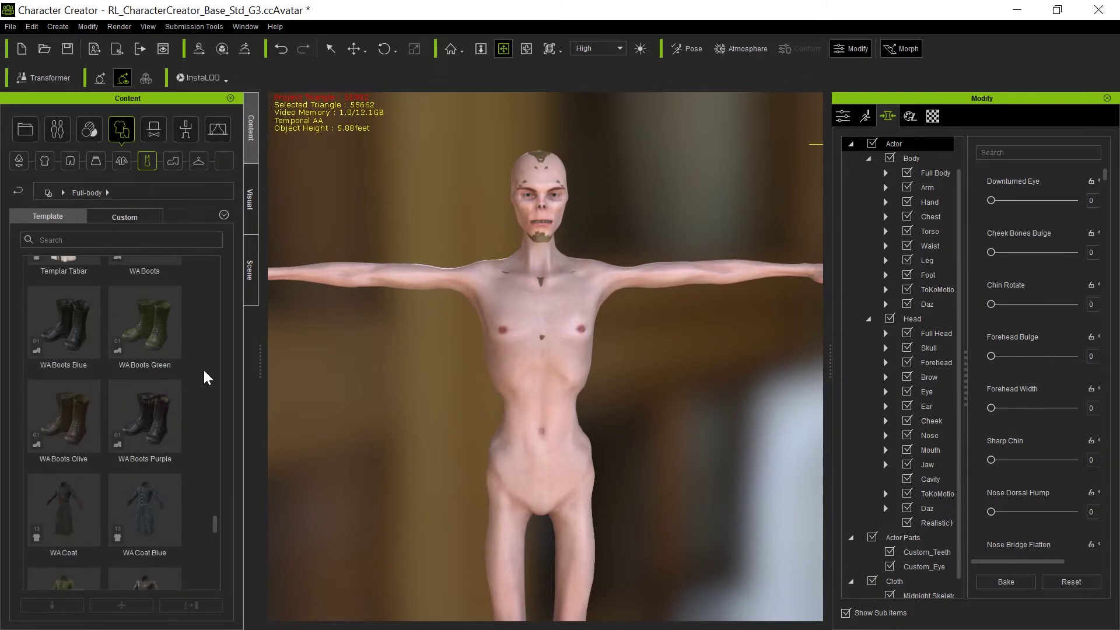
scroll(207, 378, "up", 3)
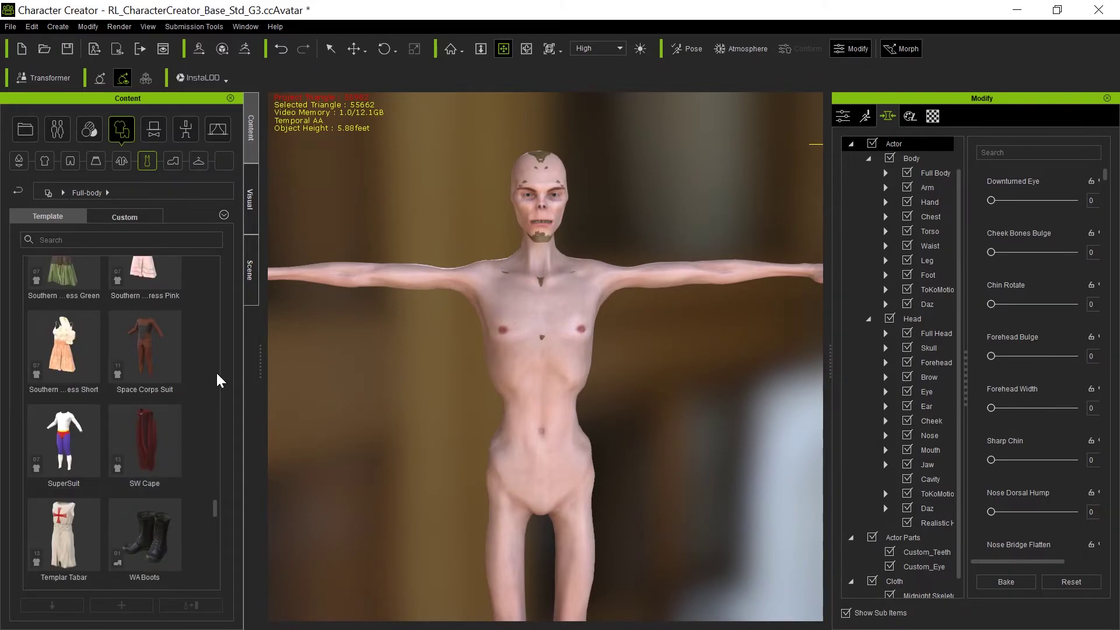
scroll(207, 378, "up", 2)
scroll(213, 379, "down", 5)
scroll(219, 380, "up", 3)
double_click(63, 539)
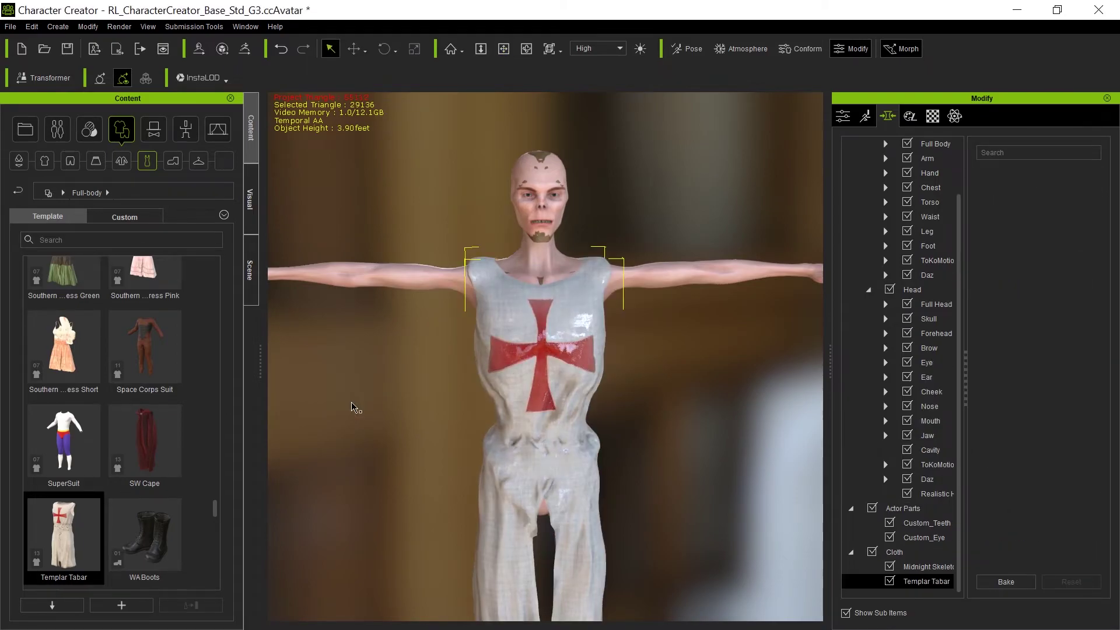
- Hide CC_Base in the Scene list, then orbit and zoom out to inspect the skeleton's Templar Tabar
left_click(252, 268)
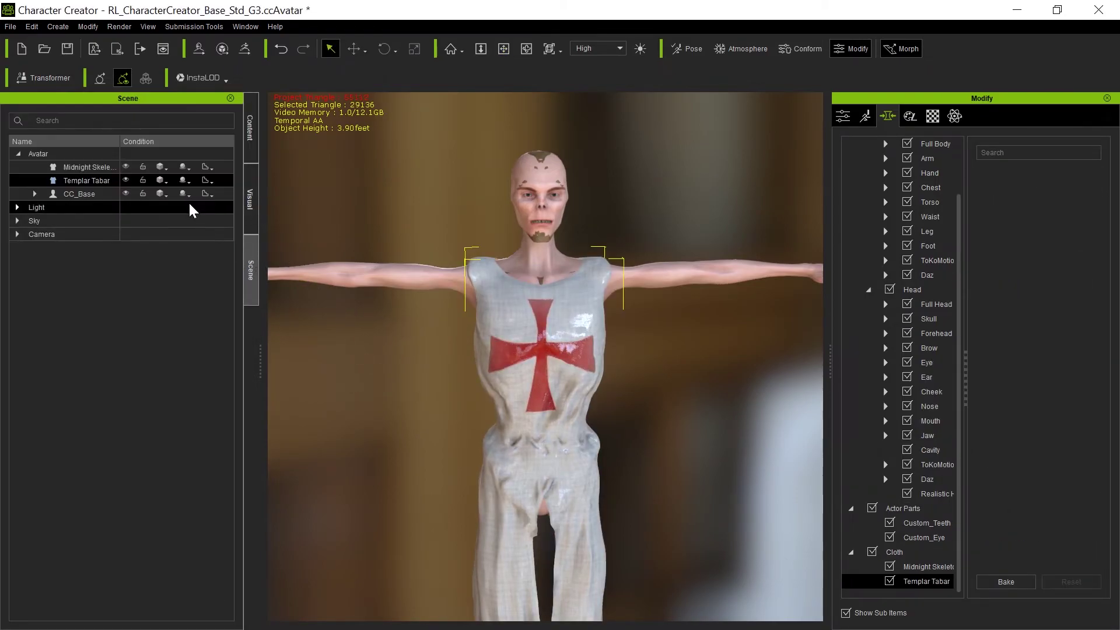
left_click(127, 195)
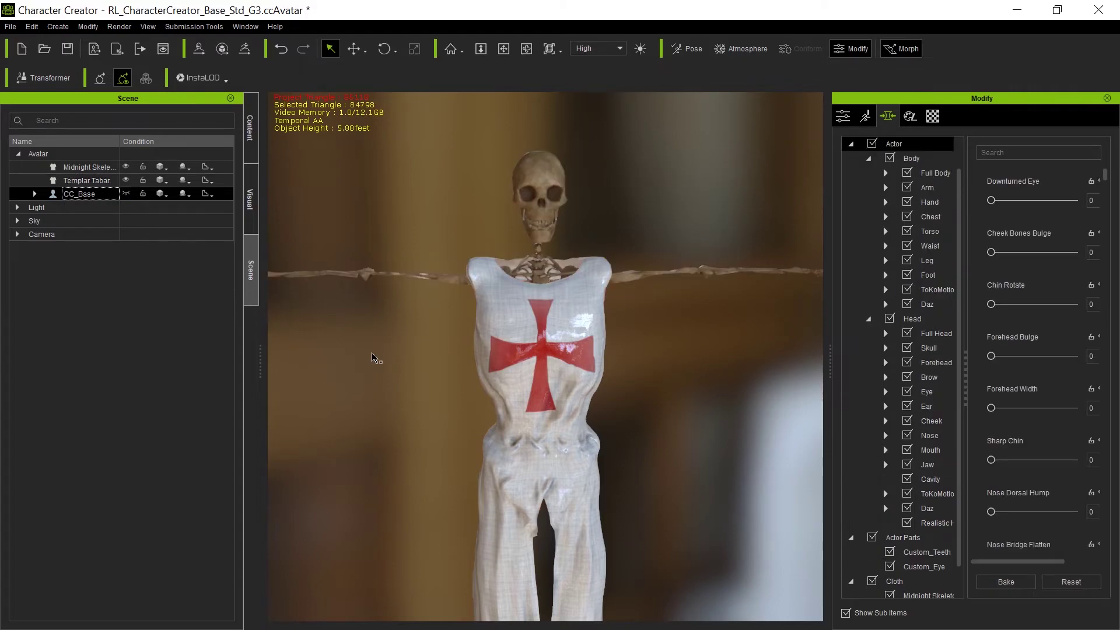
right_click_drag(352, 415, 636, 388)
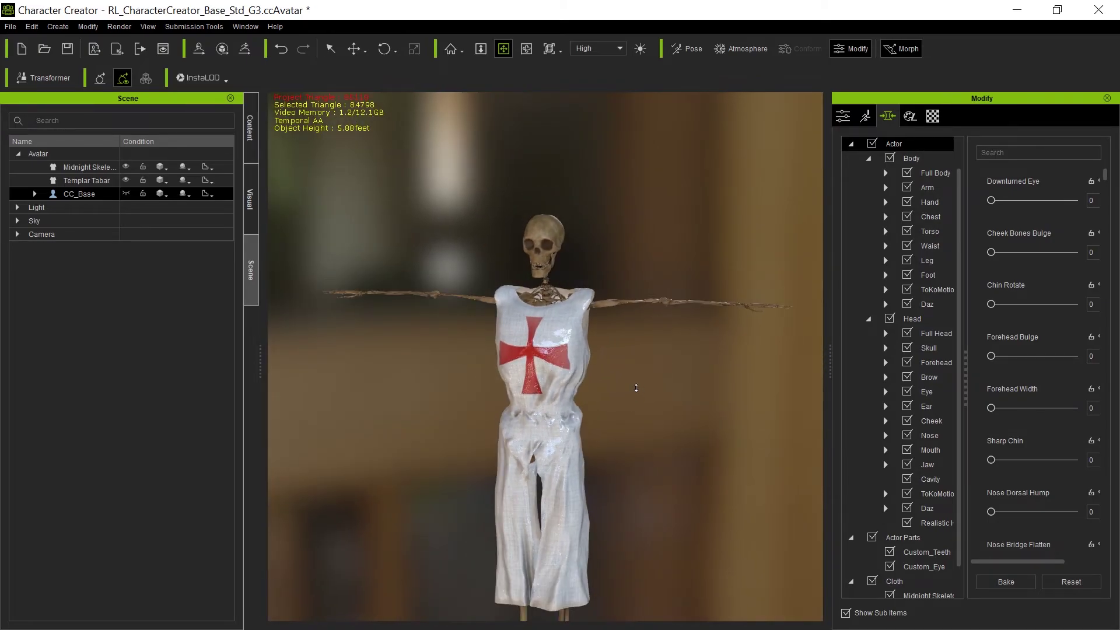
scroll(636, 388, "down", 2)
mouse_move(622, 390)
middle_mouse_down()
mouse_move(592, 380)
mouse_move(605, 386)
middle_mouse_up()
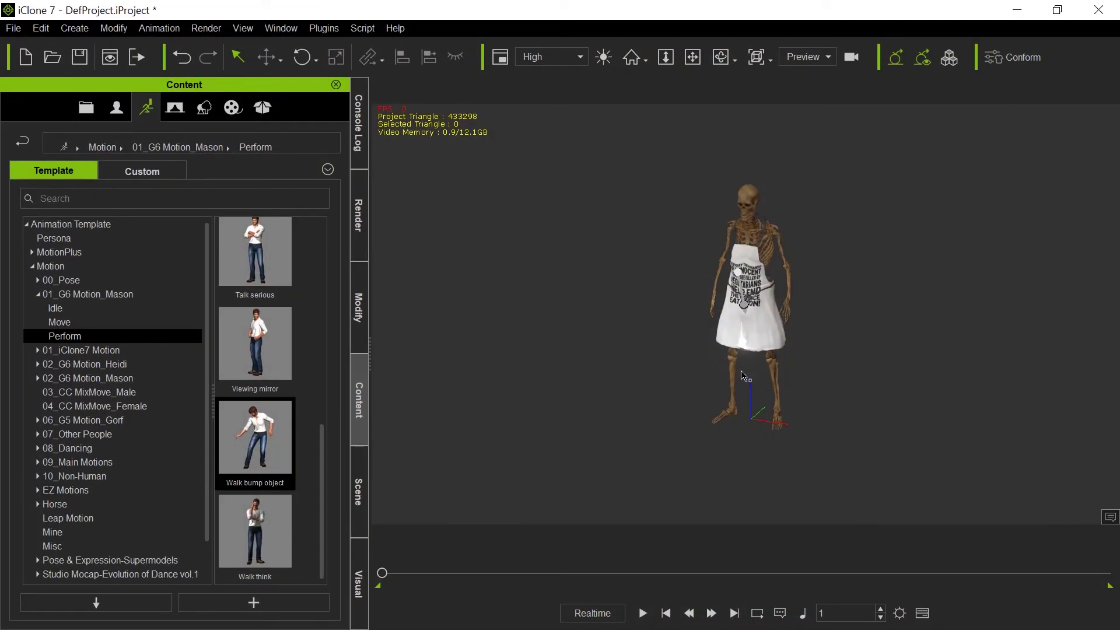
- Play the skeleton's animation, pause it, and rewind to the first frame
left_click(643, 613)
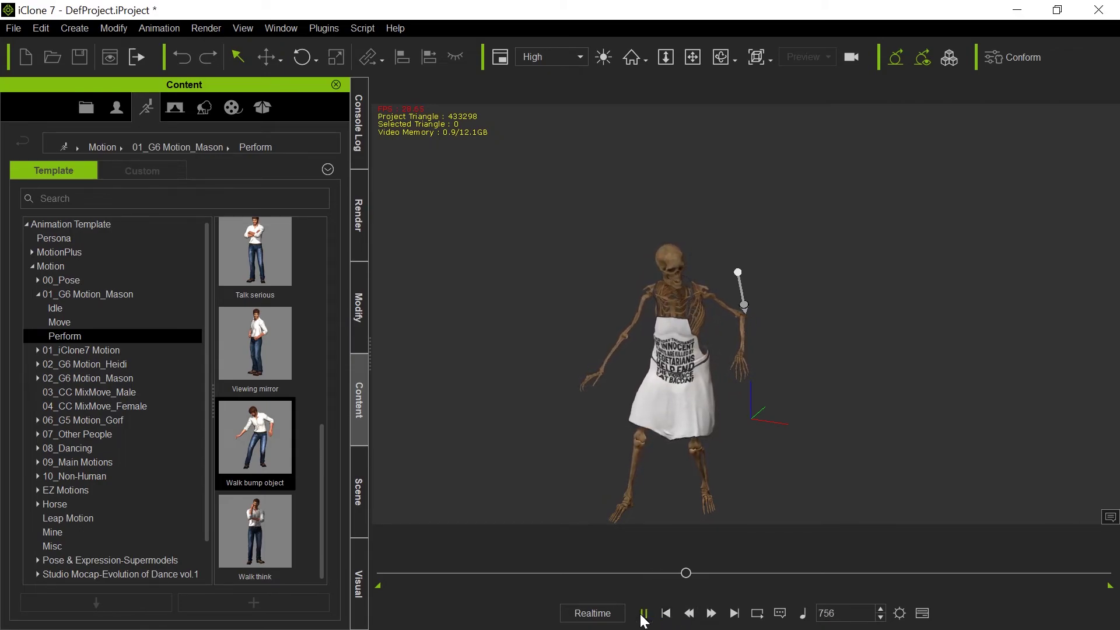
left_click(642, 613)
left_click(665, 613)
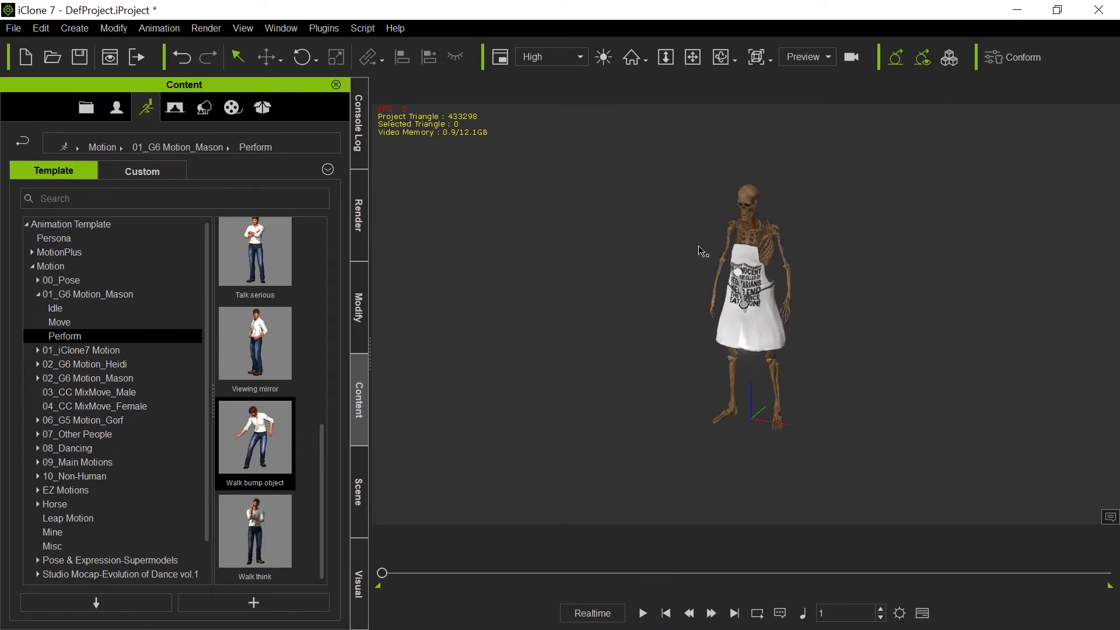
- Select the skeleton, show it in the Scene object list, and widen the Name column
left_click_drag(706, 135, 829, 460)
left_click(362, 502)
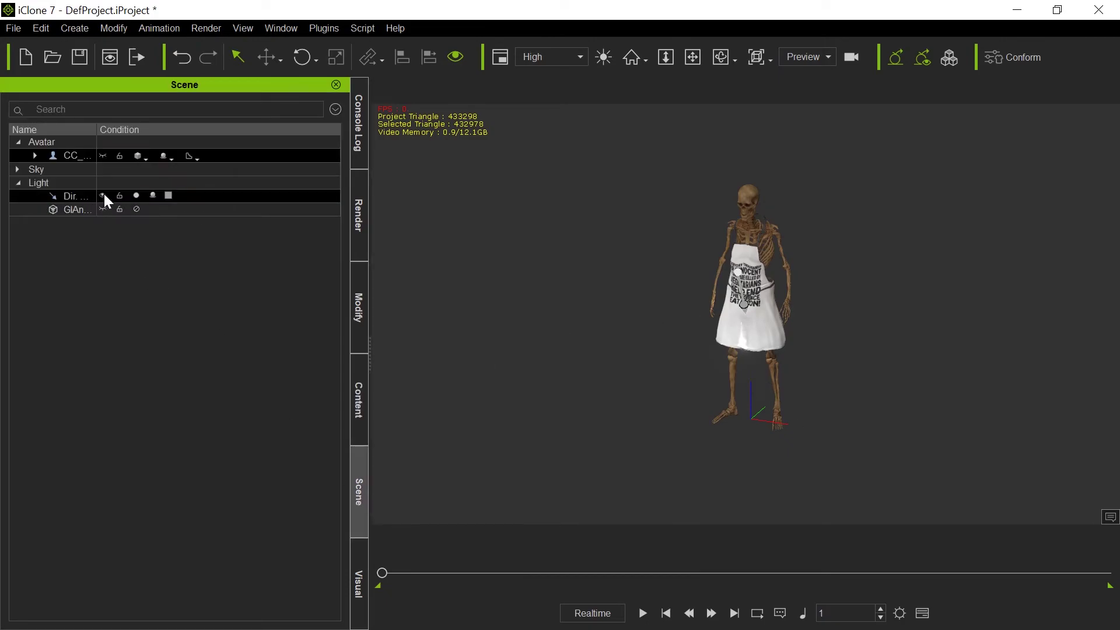
left_click(79, 155)
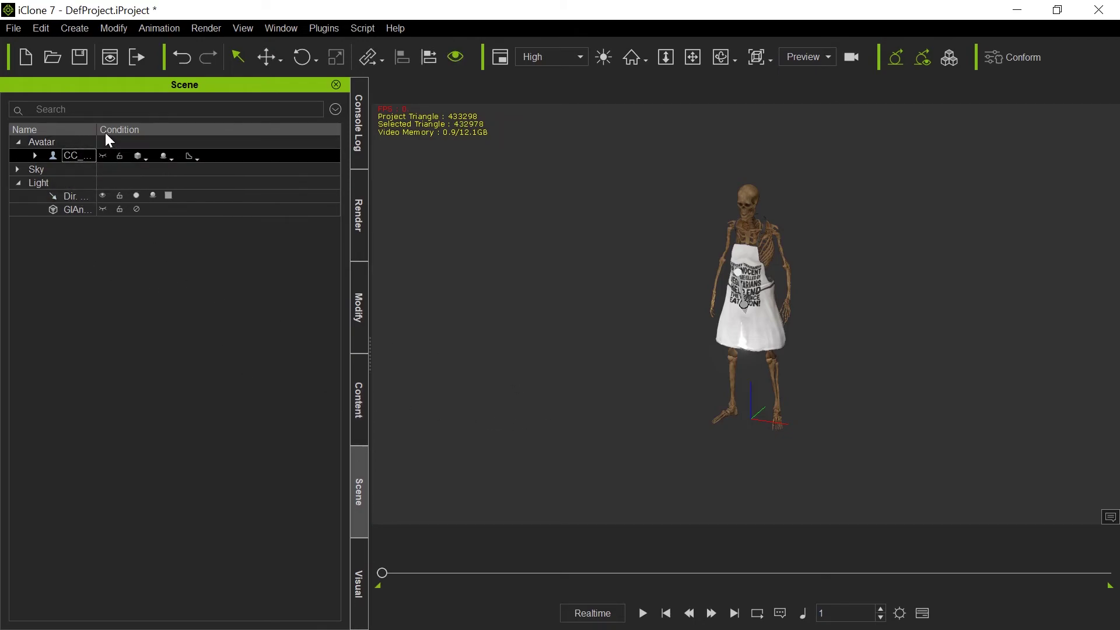
left_click_drag(100, 128, 138, 131)
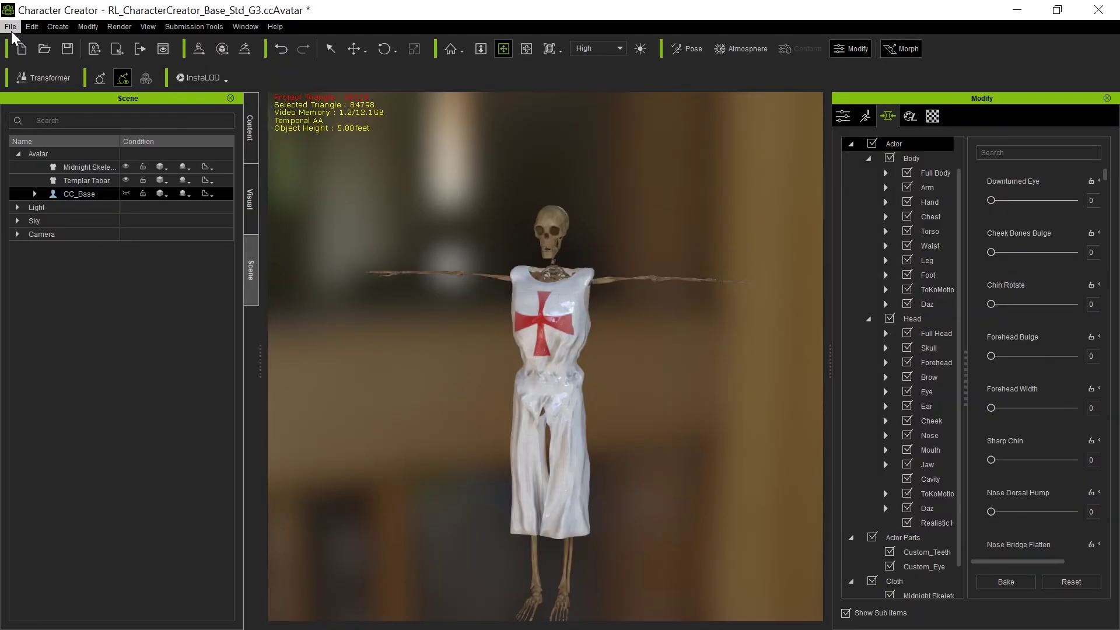
- Use File > Export > Send Character to iClone to transfer the tabard-wearing skeleton
left_click(11, 28)
mouse_move(69, 150)
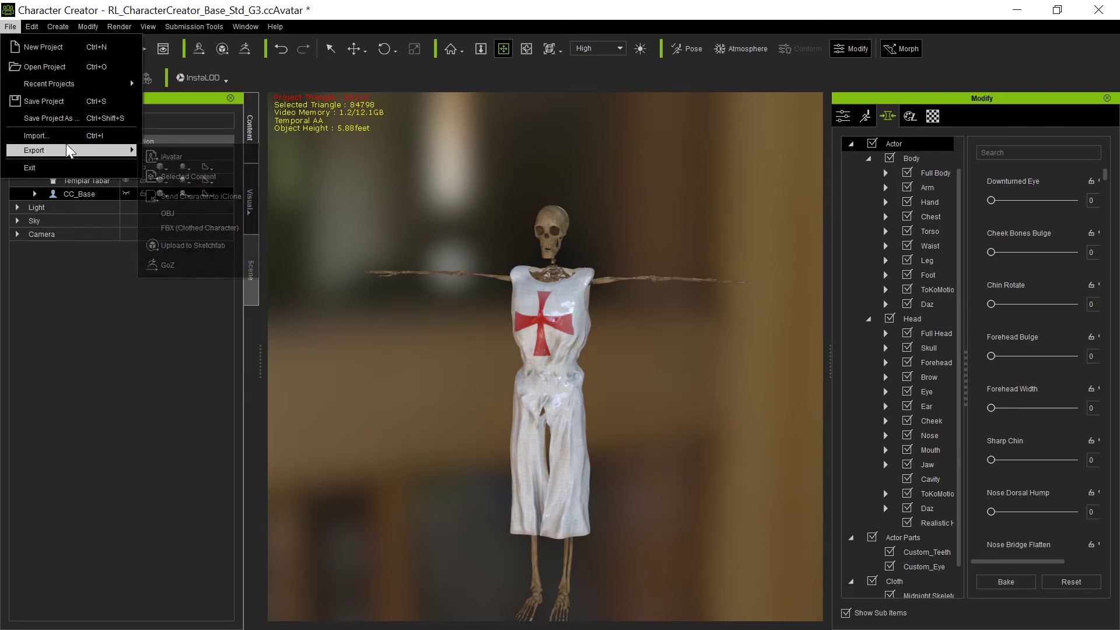
left_click(192, 197)
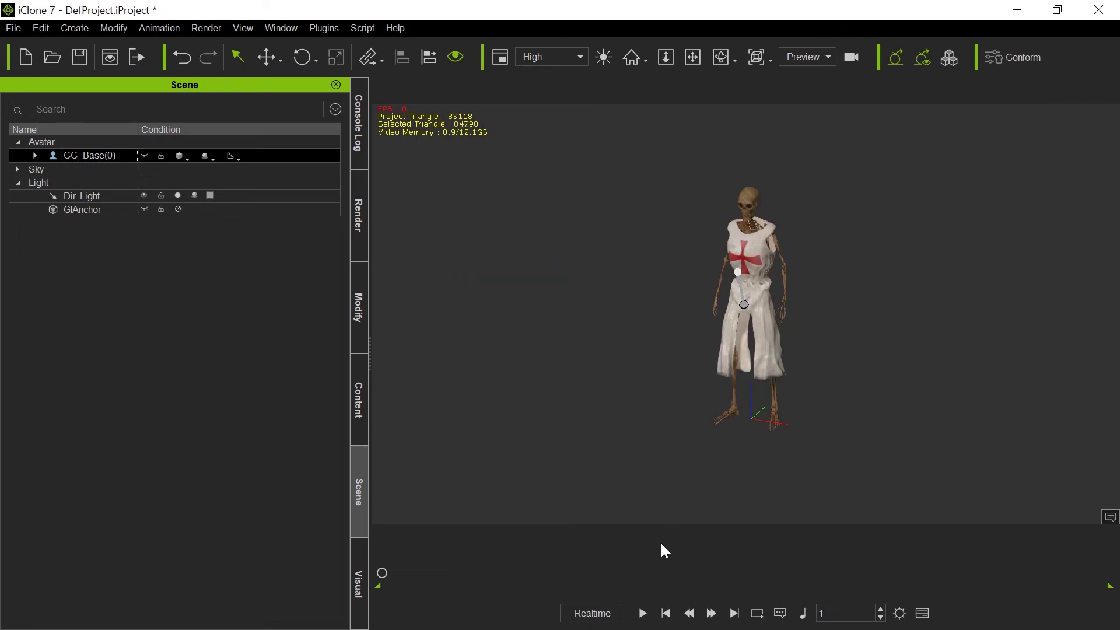
- Play the Templar Tabar skeleton's animation and pause it at frame 1016
left_click(643, 612)
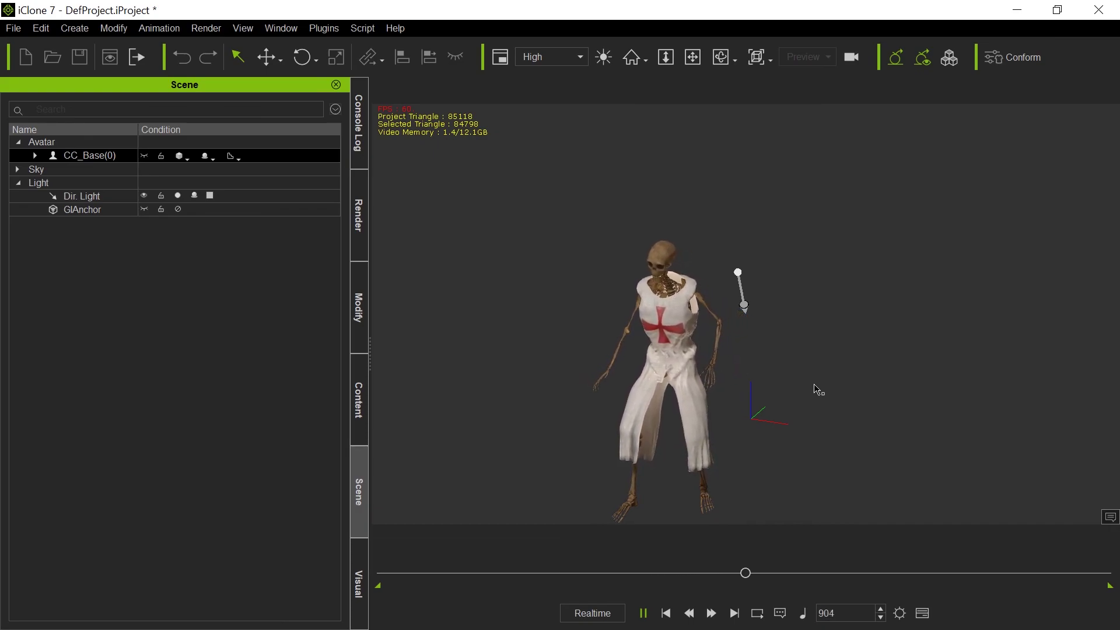
left_click(642, 613)
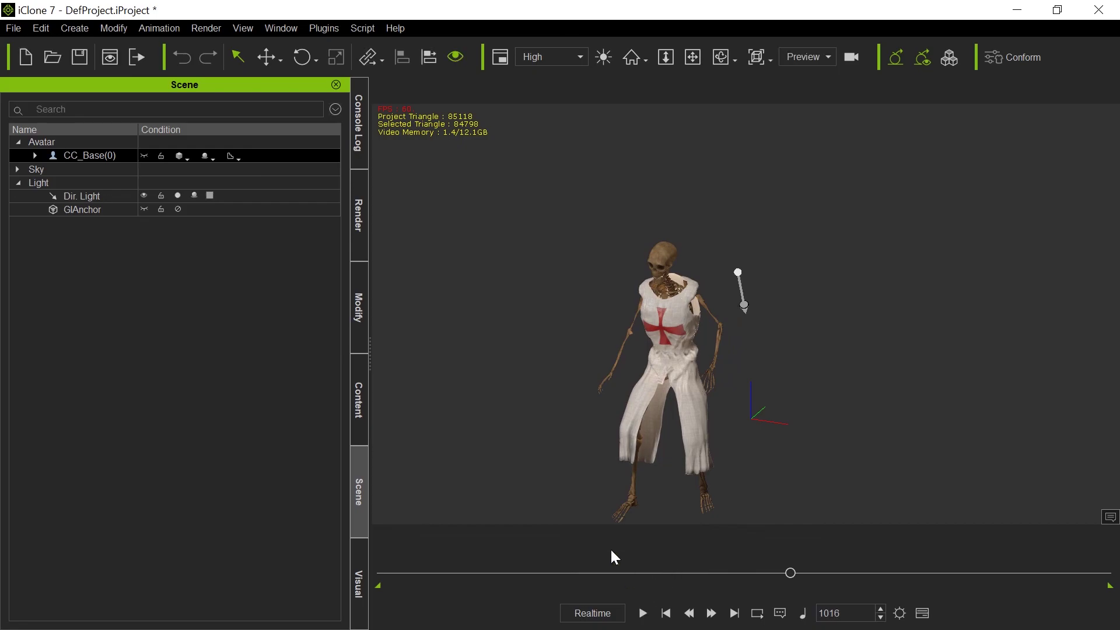